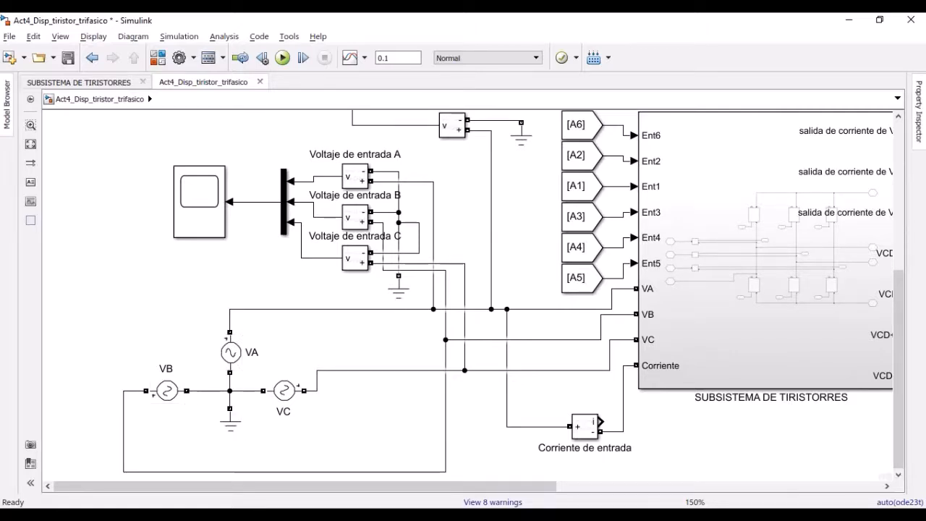
# Check the block parameters of the VA voltage source
pyautogui.doubleClick(231, 352)
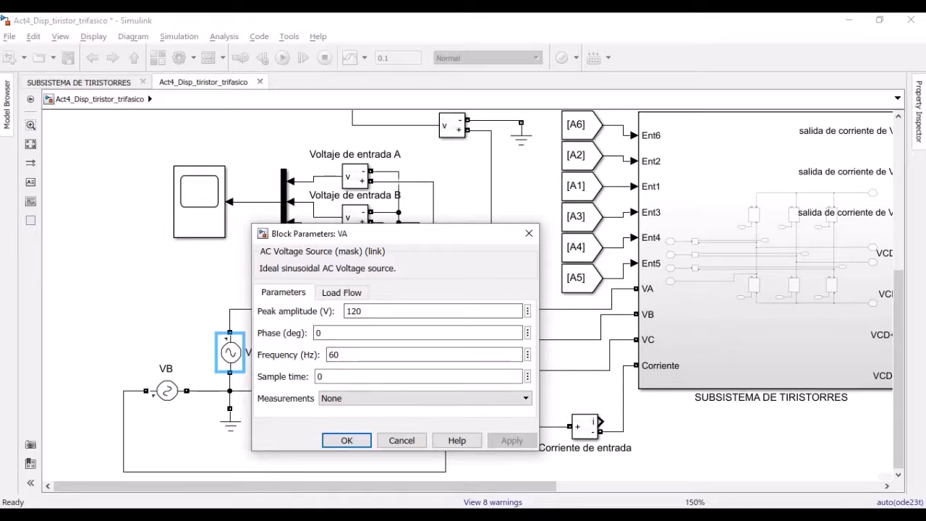
pyautogui.click(347, 441)
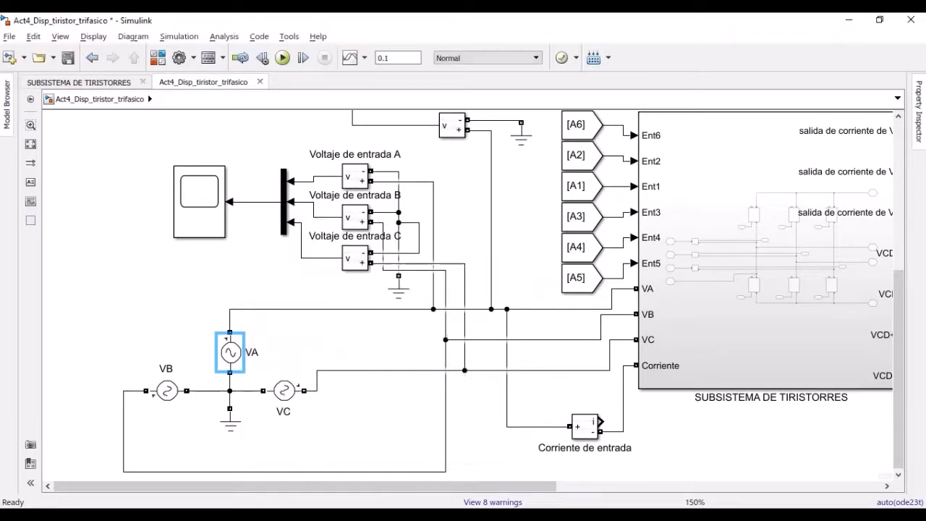
pyautogui.click(348, 434)
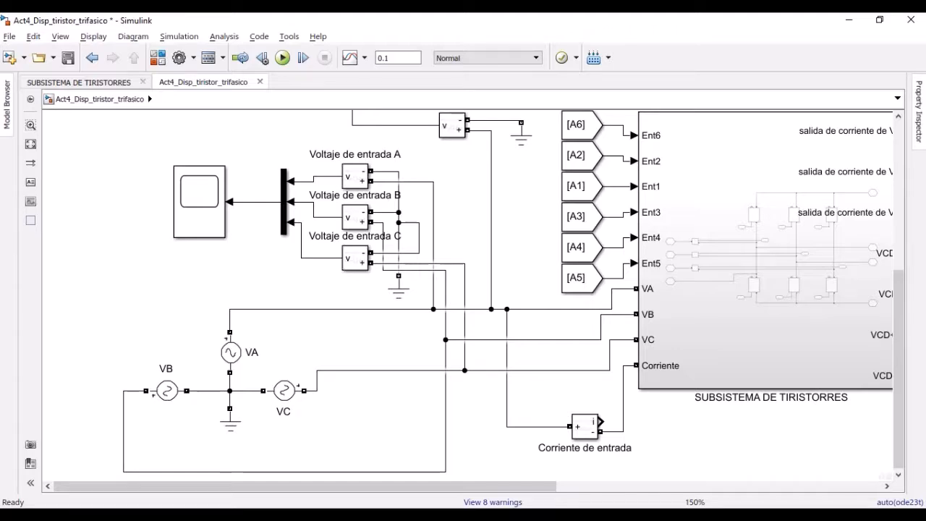
# Run the simulation and view the three-phase input voltage waveforms in the scope beside the input voltage measurements
pyautogui.click(282, 57)
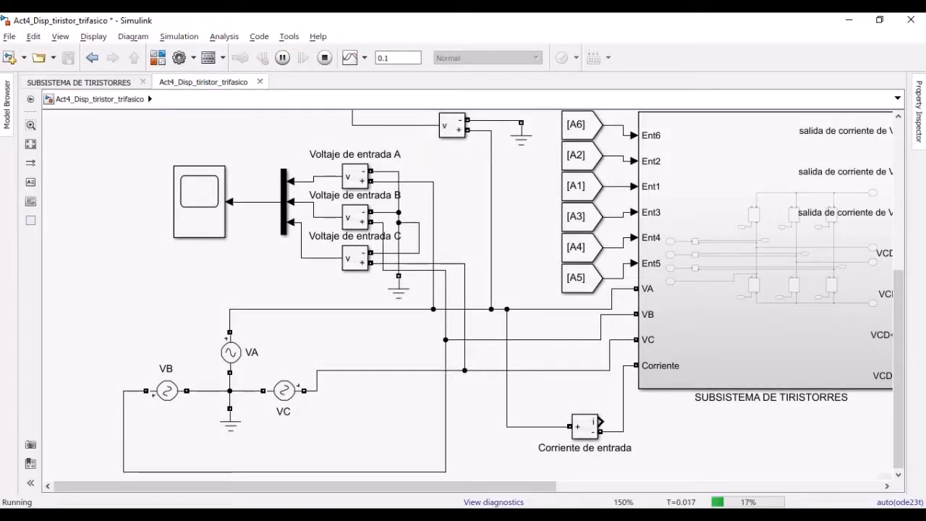
pyautogui.doubleClick(199, 202)
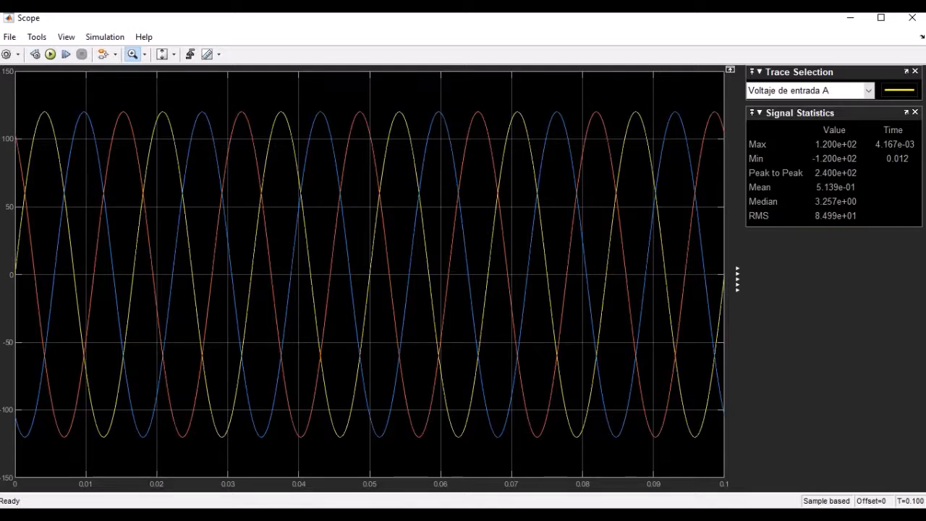
pyautogui.click(911, 17)
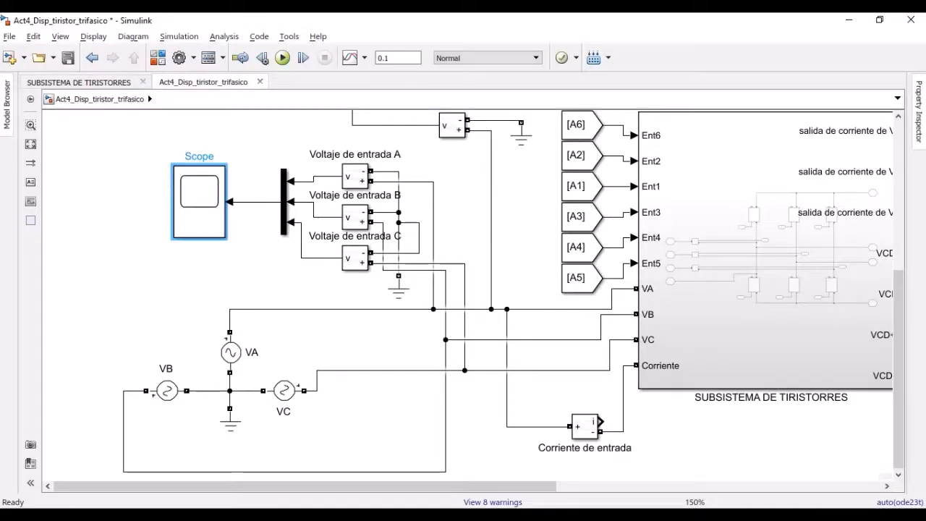
# Open the thyristor subsystem to view its internal circuit
pyautogui.scroll(-1, 519, 224)
pyautogui.scroll(-1, 519, 224)
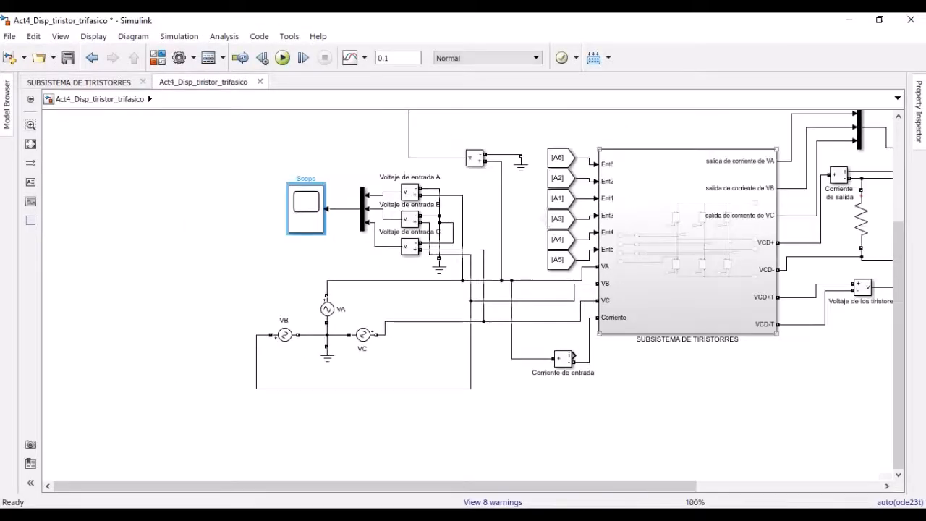
pyautogui.scroll(1, 667, 218)
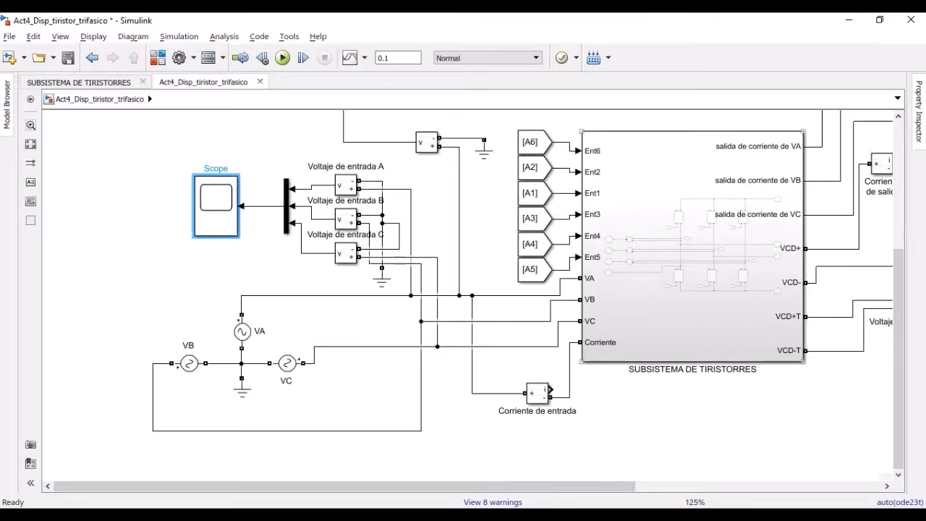
pyautogui.moveTo(666, 218); pyautogui.dragTo(525, 256)
pyautogui.doubleClick(527, 257)
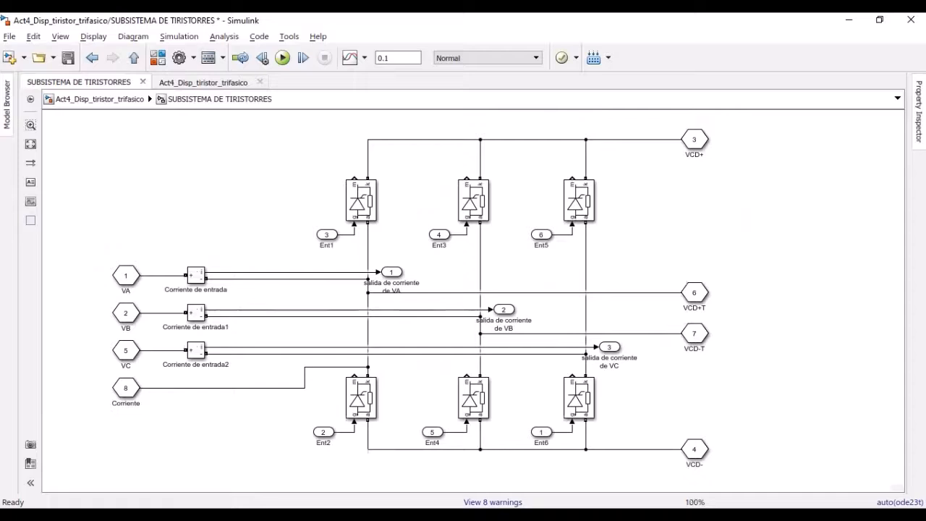
pyautogui.click(100, 99)
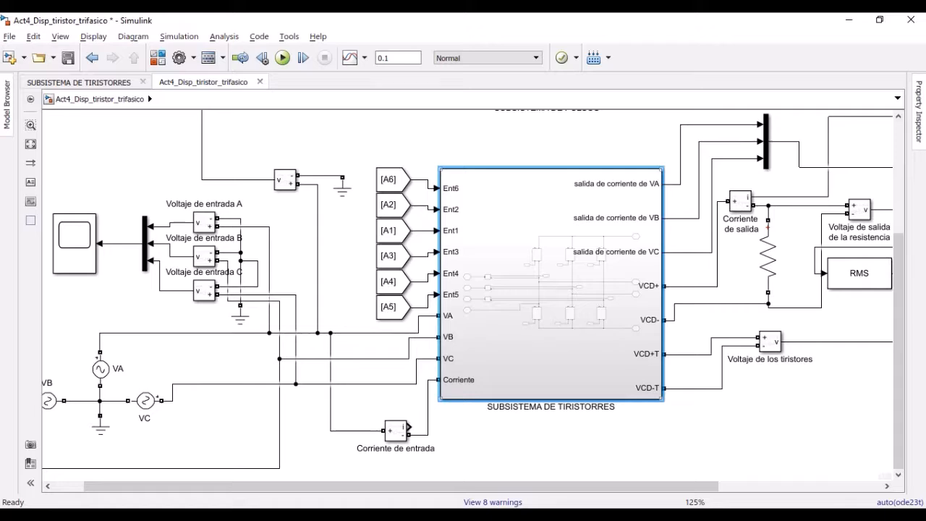
pyautogui.doubleClick(551, 284)
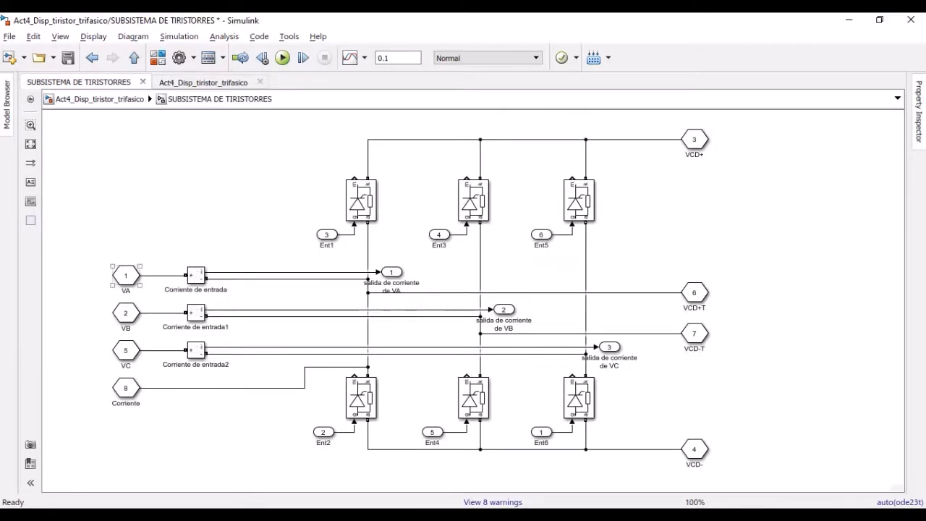
# Inspect the VA, VB and VC input ports and the VA phase's current measurement with its output port
pyautogui.click(126, 313)
pyautogui.click(126, 351)
pyautogui.click(126, 275)
pyautogui.click(196, 276)
pyautogui.click(392, 272)
pyautogui.click(292, 316)
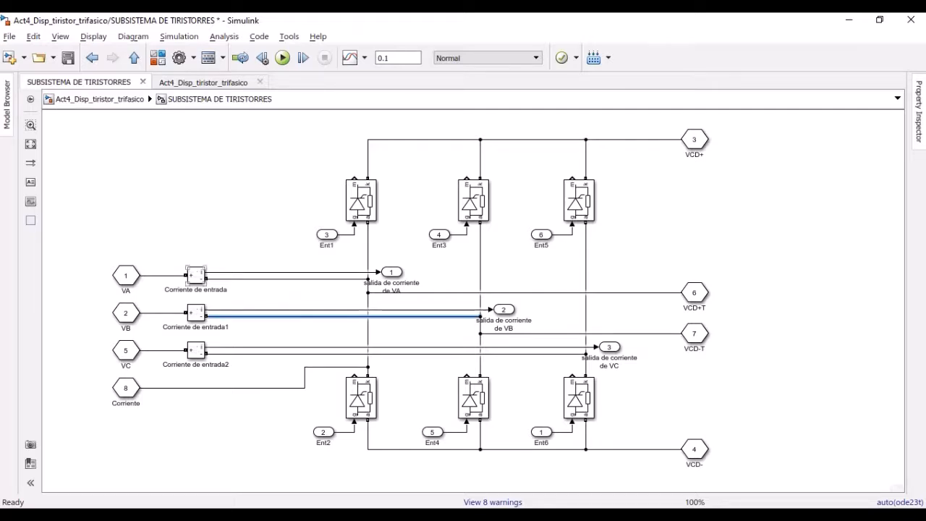
pyautogui.click(235, 353)
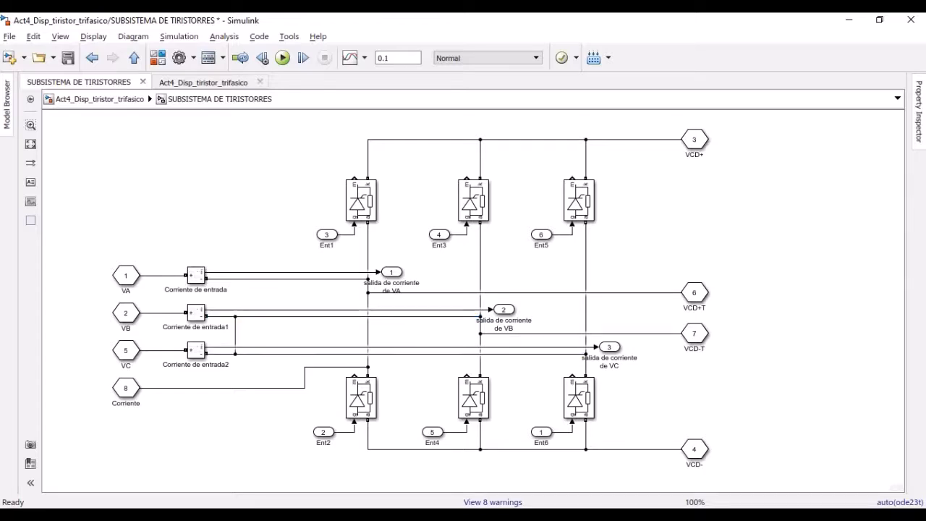
pyautogui.click(316, 353)
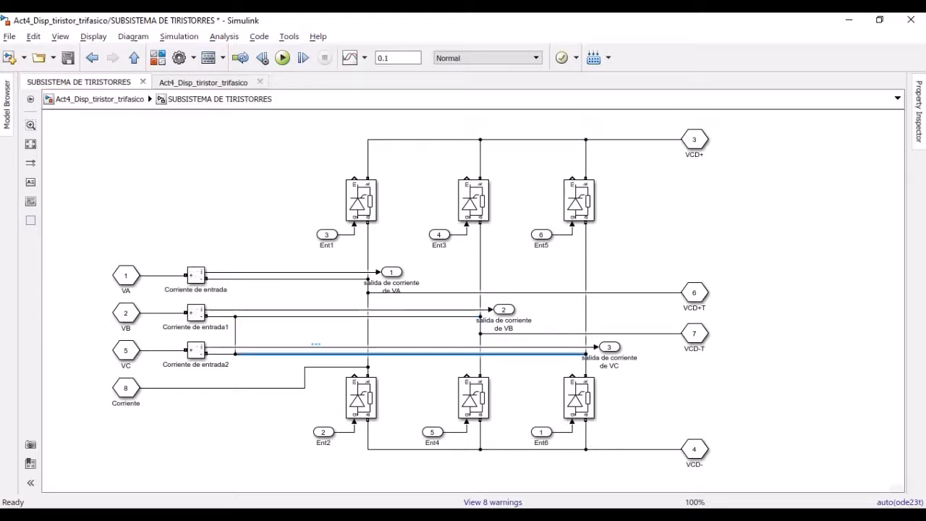
pyautogui.hotkey('ctrl', 'z')
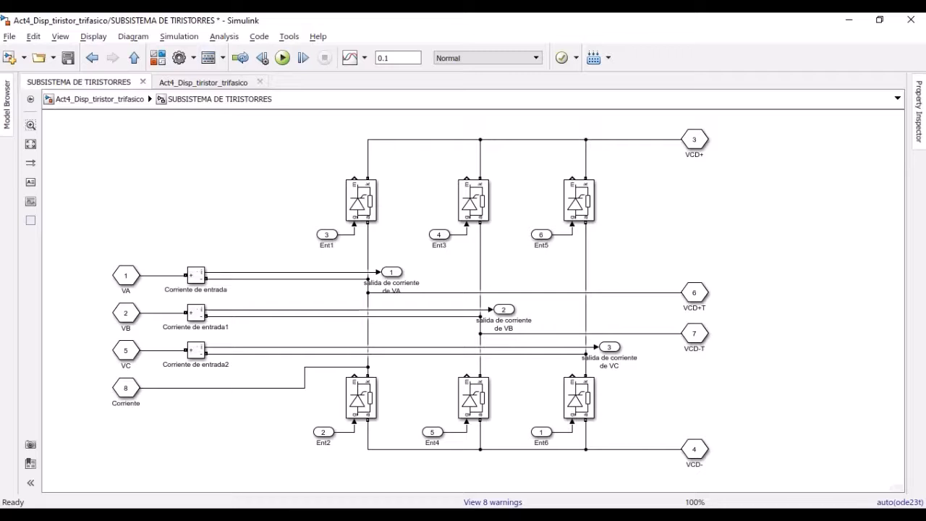
# Trace the VC phase line to its thyristor branch and return to the top-level model
pyautogui.click(316, 353)
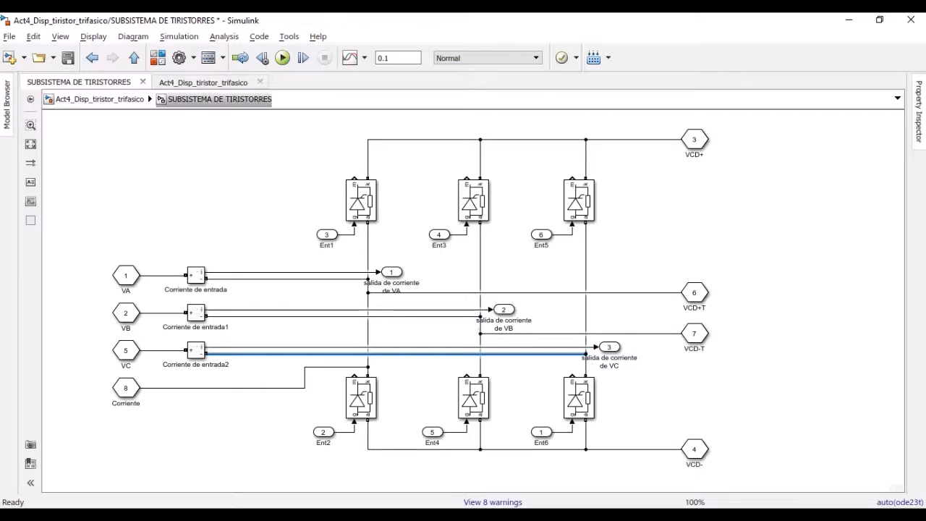
pyautogui.click(230, 153)
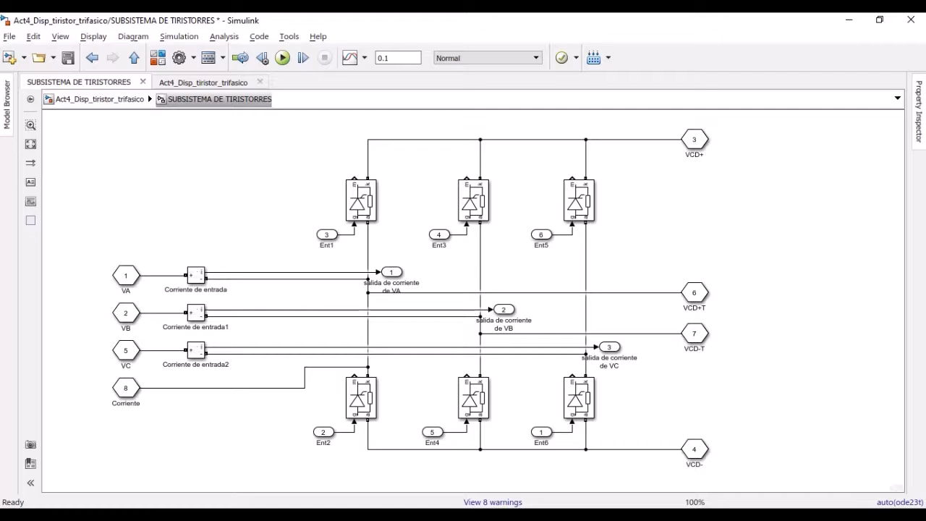
pyautogui.click(100, 99)
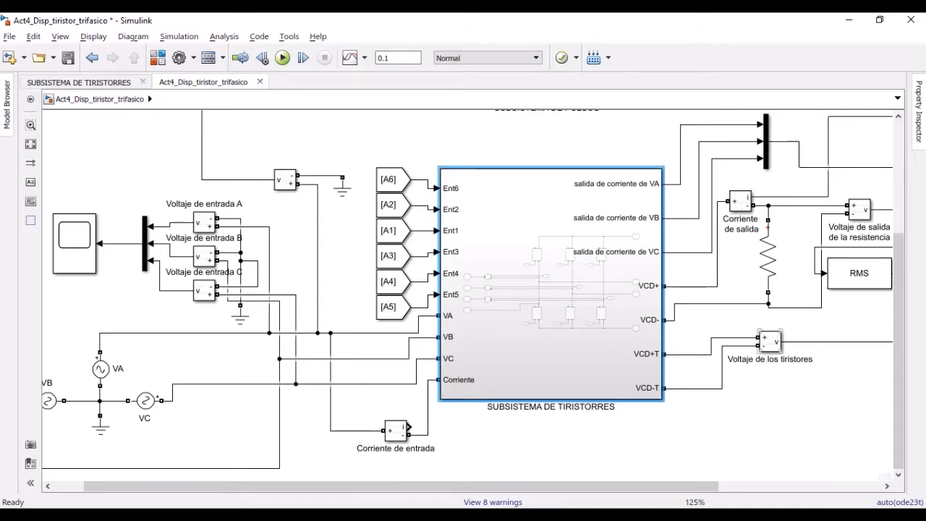
# Check the branch type and resistance of the load resistor at the thyristor subsystem's output
pyautogui.moveTo(579, 289); pyautogui.dragTo(349, 322)
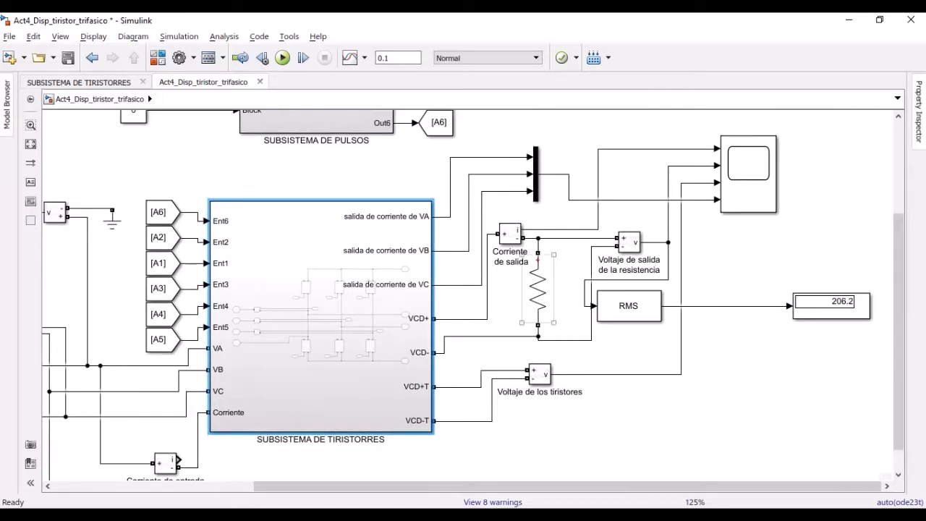
pyautogui.click(537, 289)
pyautogui.doubleClick(537, 290)
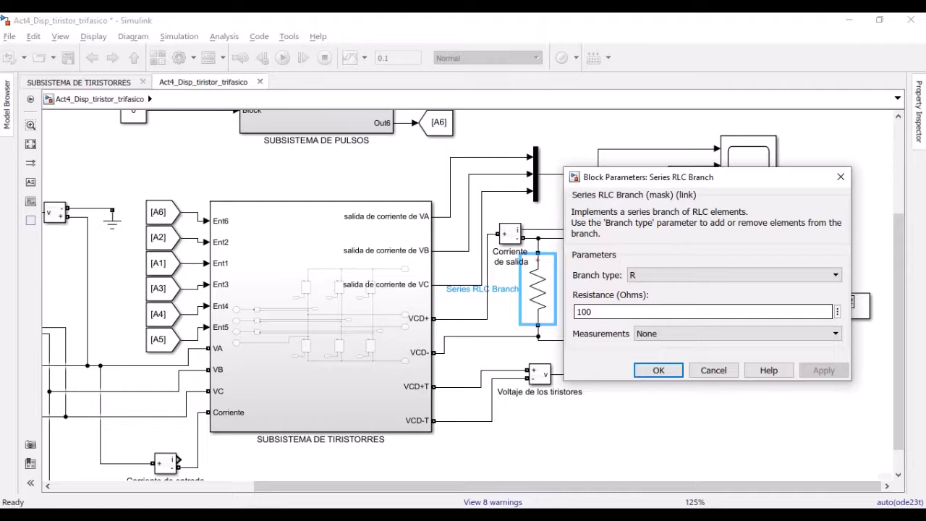
pyautogui.press('Return')
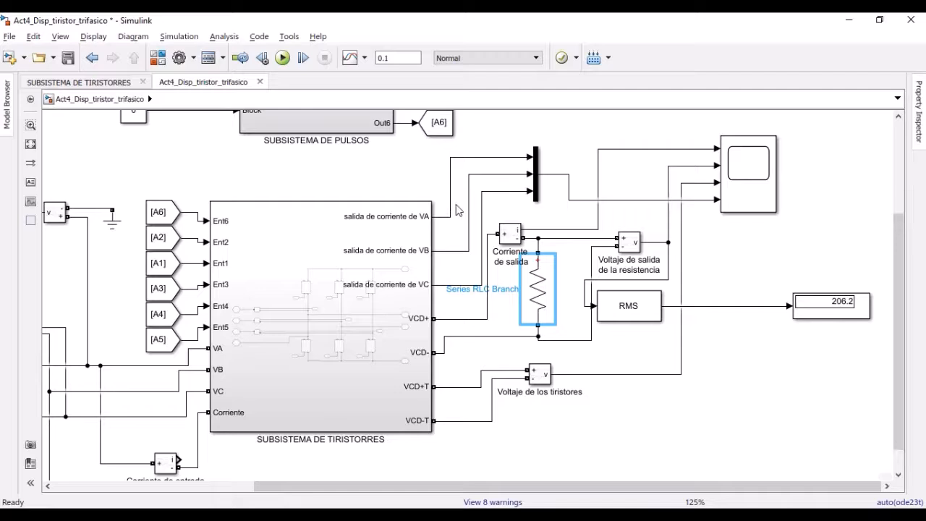
# Trace the phase current, resistor voltage and output current signals feeding the output scope
pyautogui.click(552, 176)
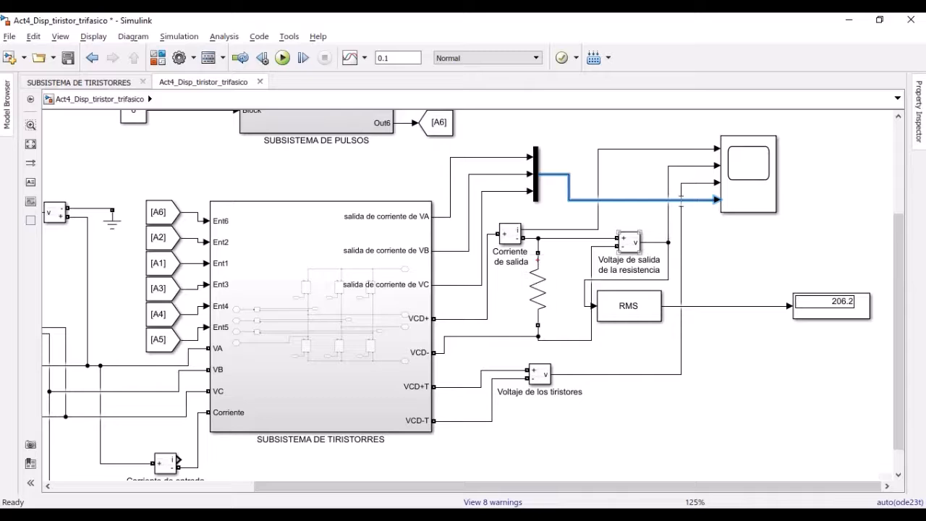
pyautogui.moveTo(668, 211); pyautogui.dragTo(668, 226)
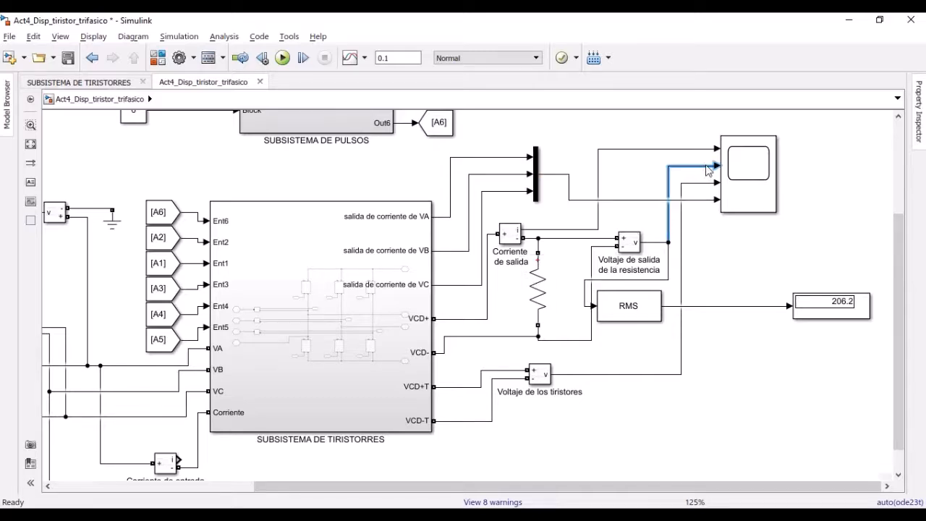
pyautogui.click(598, 179)
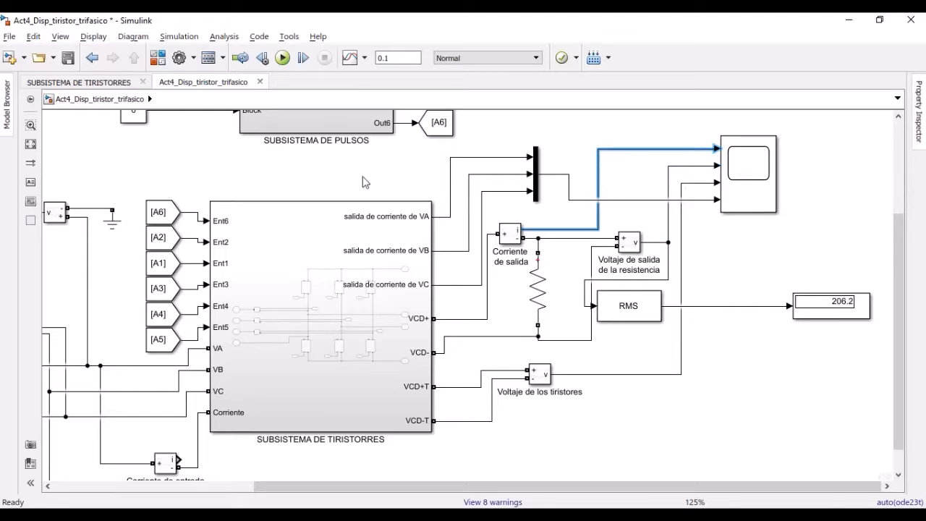
# Check the tag settings of the A1 Goto block on the pulse subsystem's Out1 output
pyautogui.click(360, 178)
pyautogui.moveTo(356, 179); pyautogui.dragTo(643, 348)
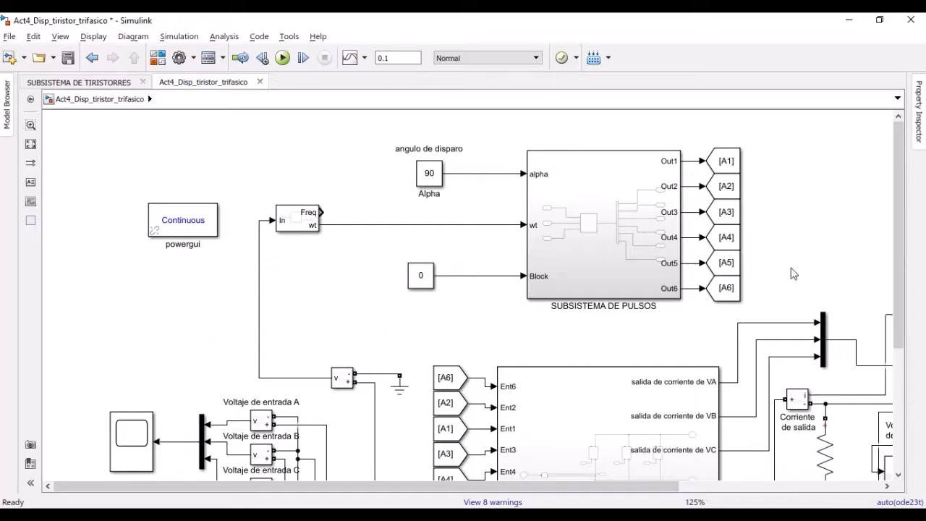
pyautogui.click(724, 166)
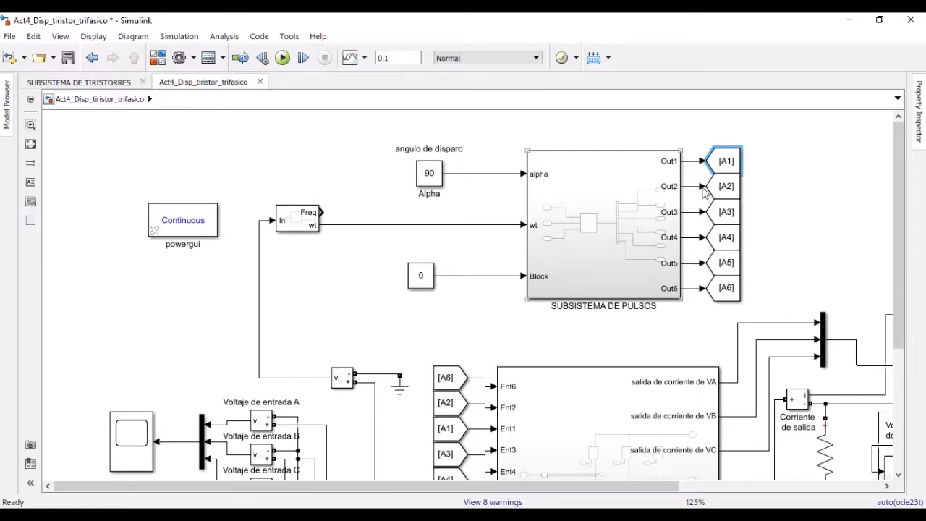
pyautogui.moveTo(619, 354); pyautogui.dragTo(577, 314)
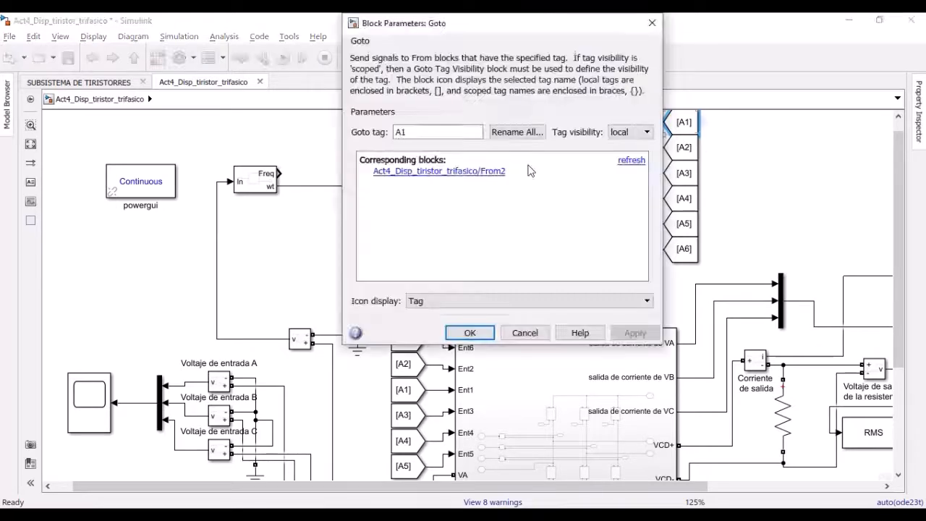
pyautogui.doubleClick(423, 134)
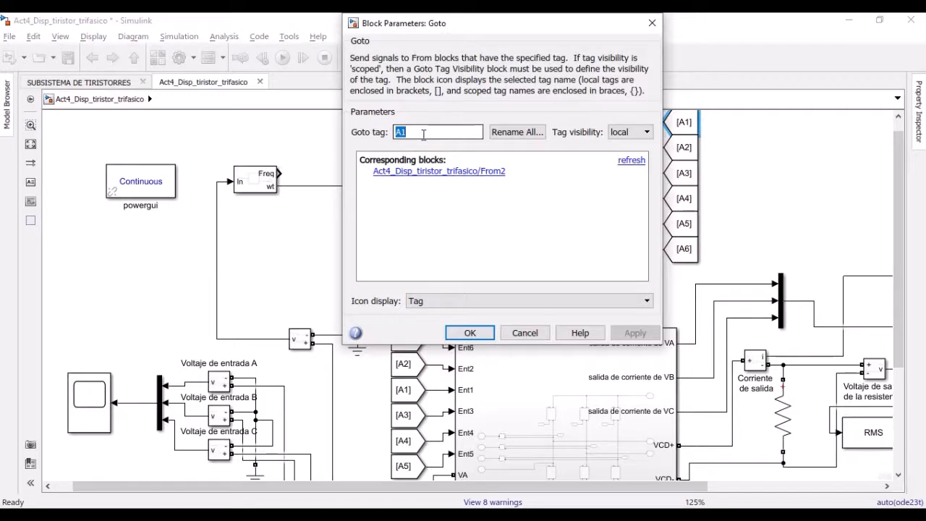
pyautogui.click(429, 131)
pyautogui.click(470, 333)
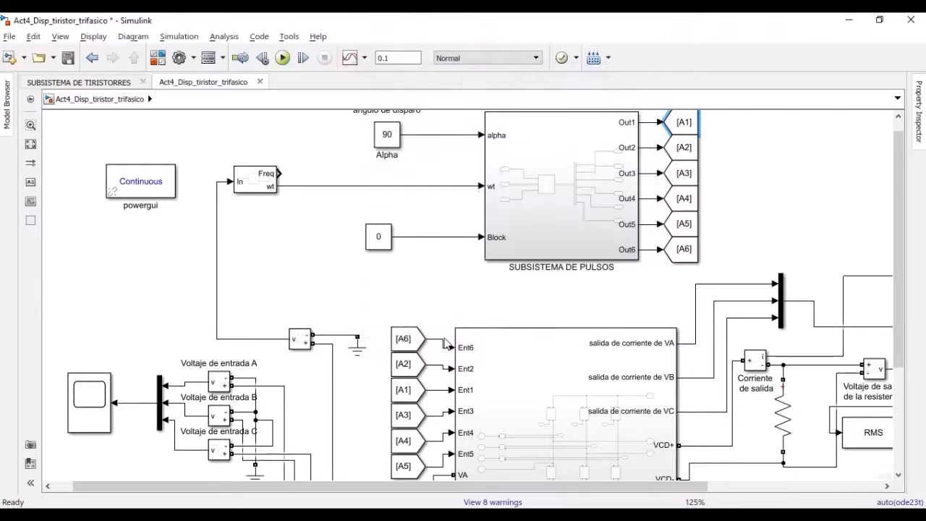
# Review the available Goto tags of the A1 From block feeding Ent1, keeping its settings
pyautogui.doubleClick(399, 390)
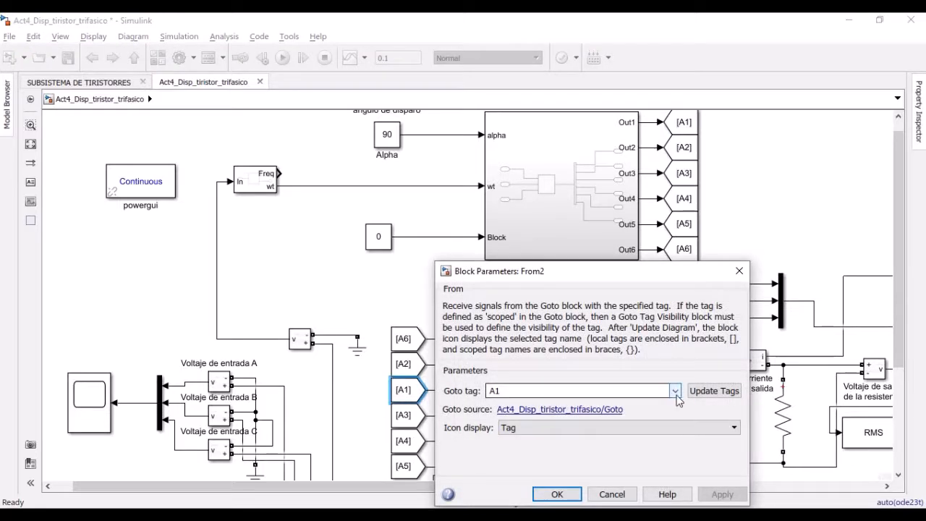
pyautogui.click(675, 391)
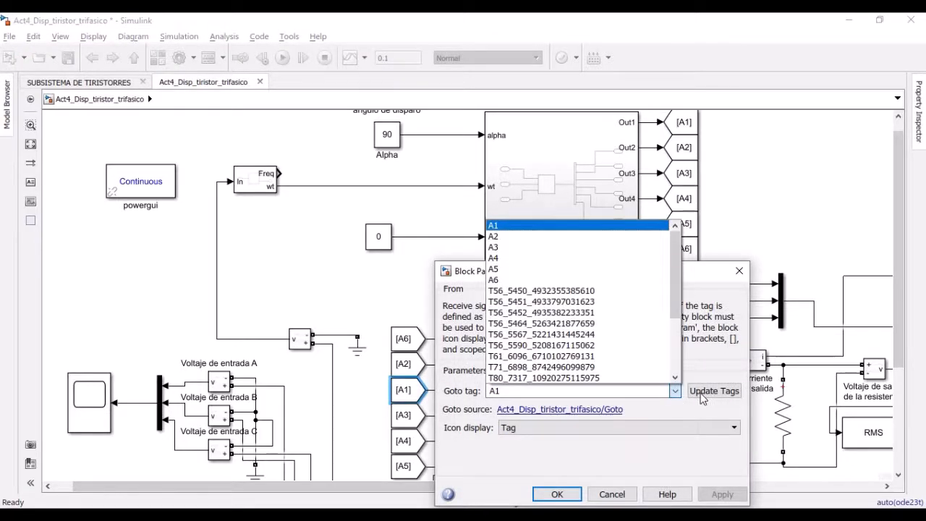
pyautogui.click(612, 495)
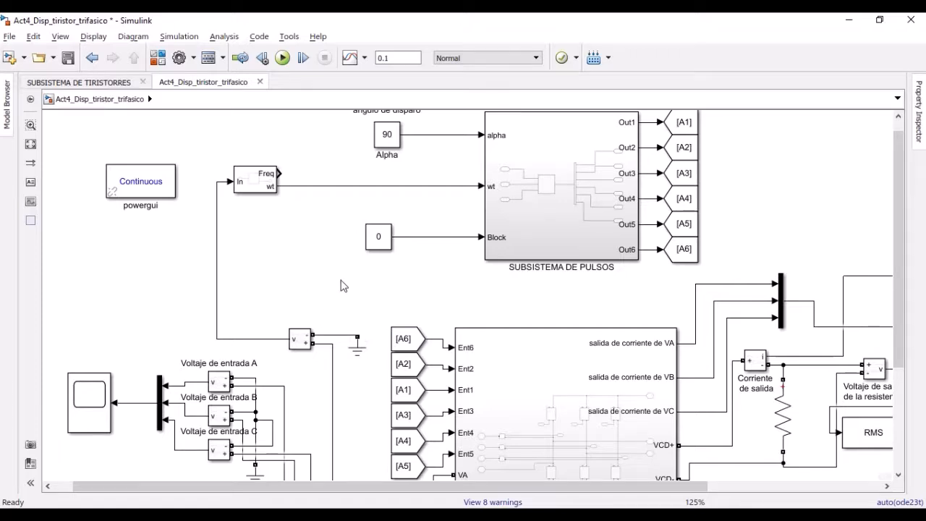
# Trace the phase A voltage measurement's signal up to the PLL block that feeds the pulse subsystem
pyautogui.moveTo(345, 274); pyautogui.dragTo(362, 182)
pyautogui.click(266, 392)
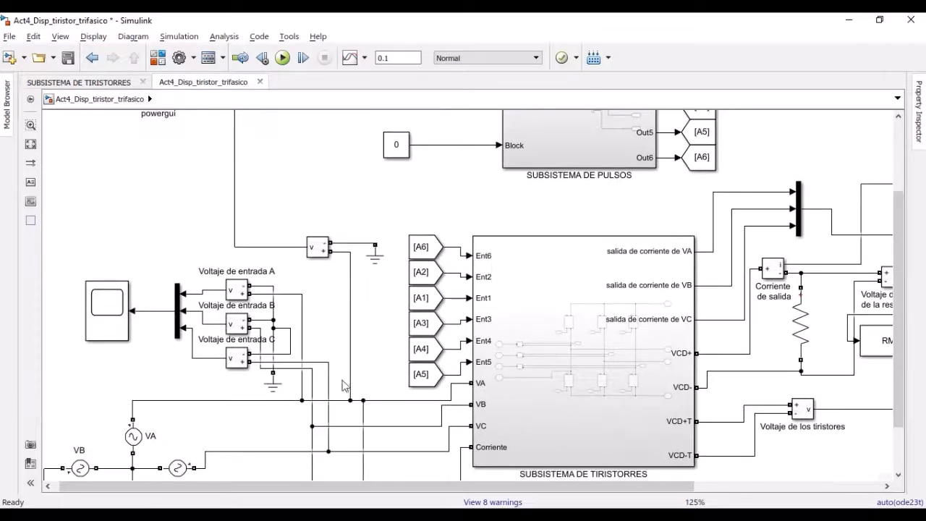
pyautogui.click(306, 375)
pyautogui.click(319, 254)
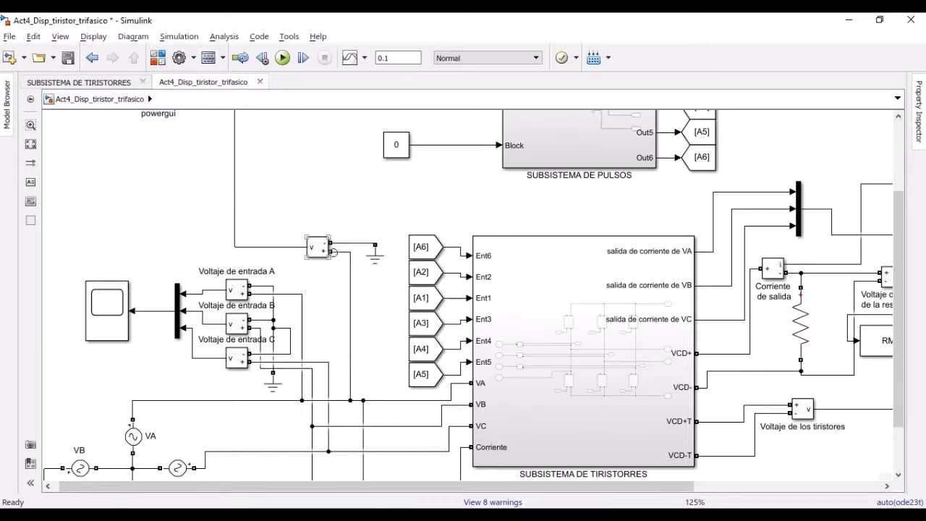
pyautogui.click(353, 217)
pyautogui.moveTo(352, 256); pyautogui.dragTo(370, 359)
pyautogui.moveTo(297, 344); pyautogui.dragTo(306, 369)
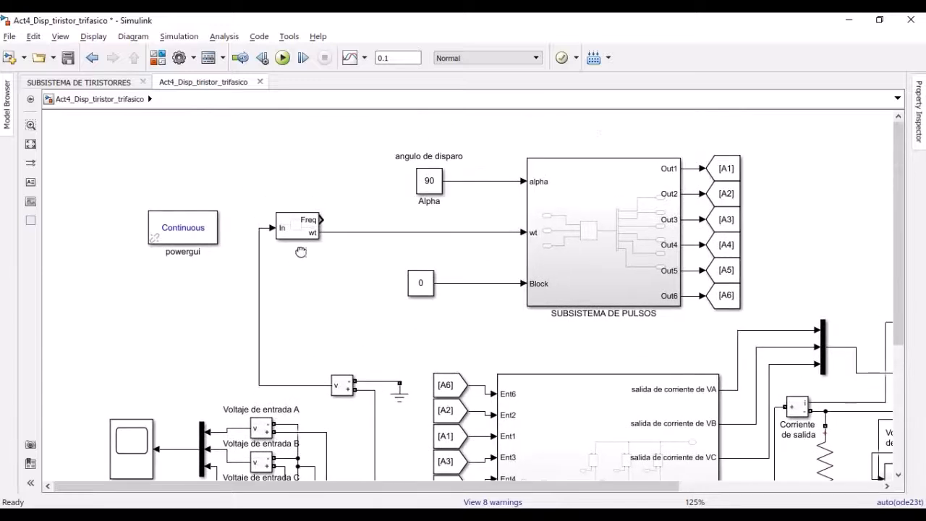
pyautogui.click(303, 231)
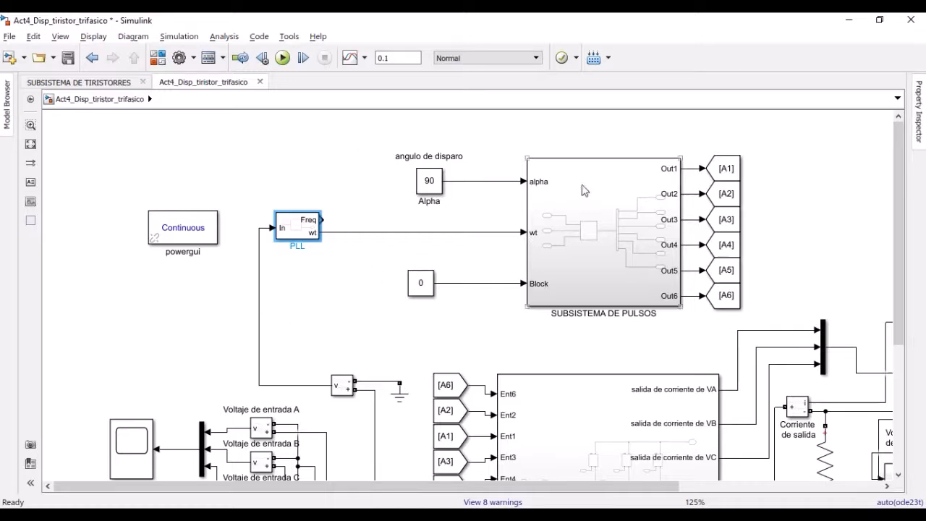
# Inspect the alpha and wt inputs inside the pulse subsystem, and return to the top-level model
pyautogui.click(587, 291)
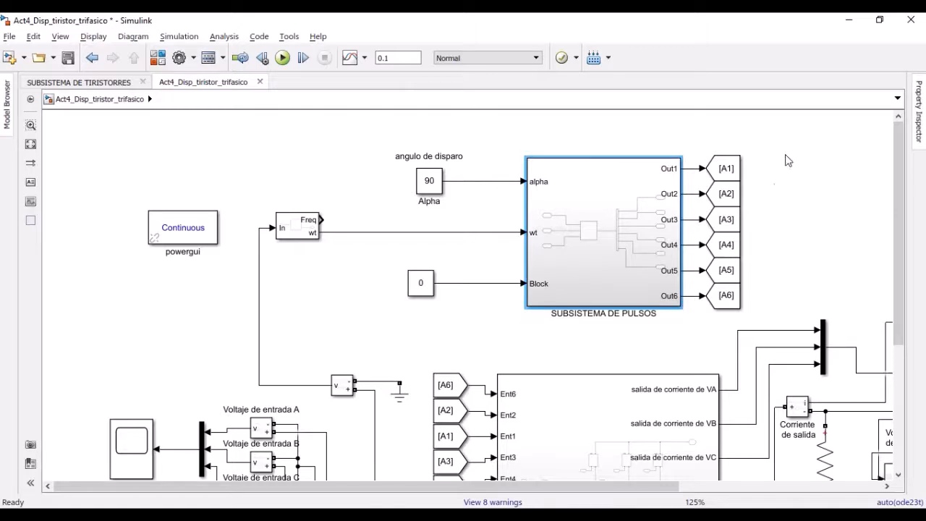
pyautogui.doubleClick(610, 265)
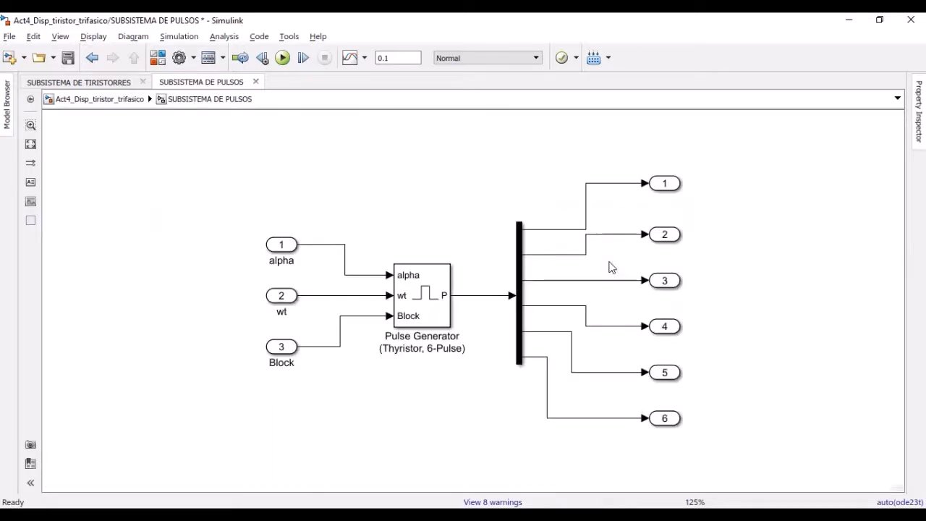
pyautogui.click(281, 251)
pyautogui.click(284, 299)
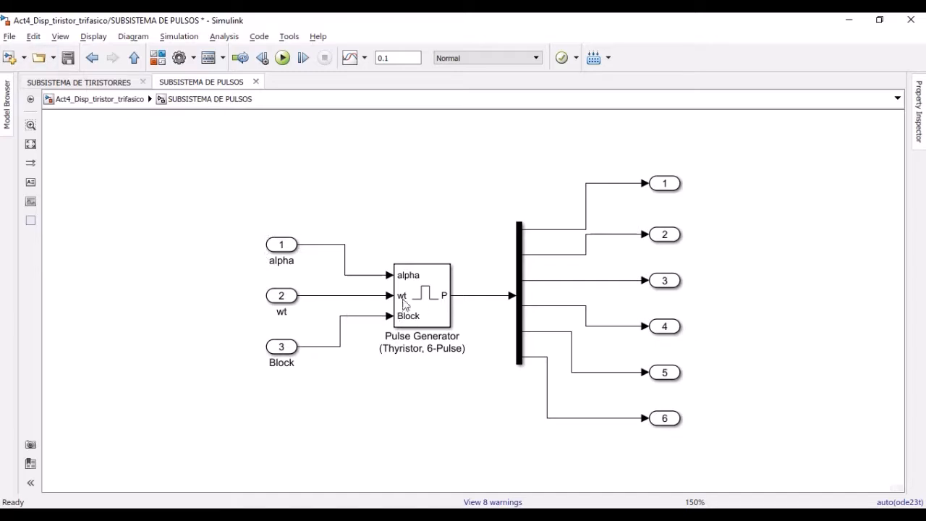
pyautogui.click(102, 96)
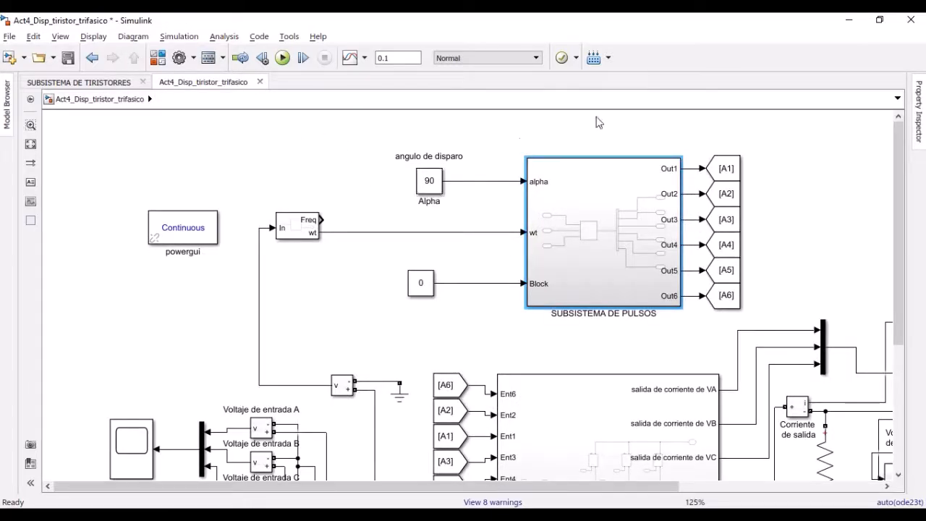
# Check the parameters of the constant feeding the pulse subsystem's Block input, leaving them unchanged
pyautogui.click(625, 242)
pyautogui.click(416, 287)
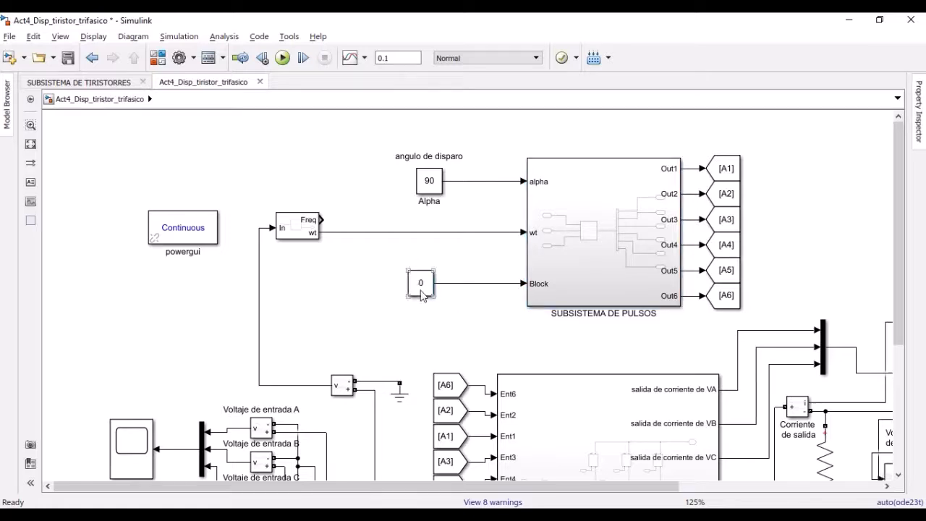
pyautogui.doubleClick(421, 291)
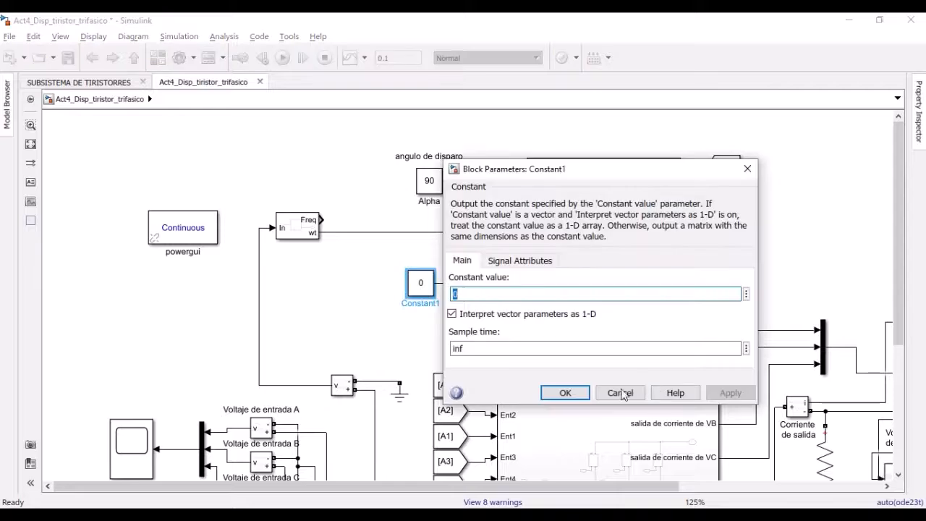
pyautogui.press('Escape')
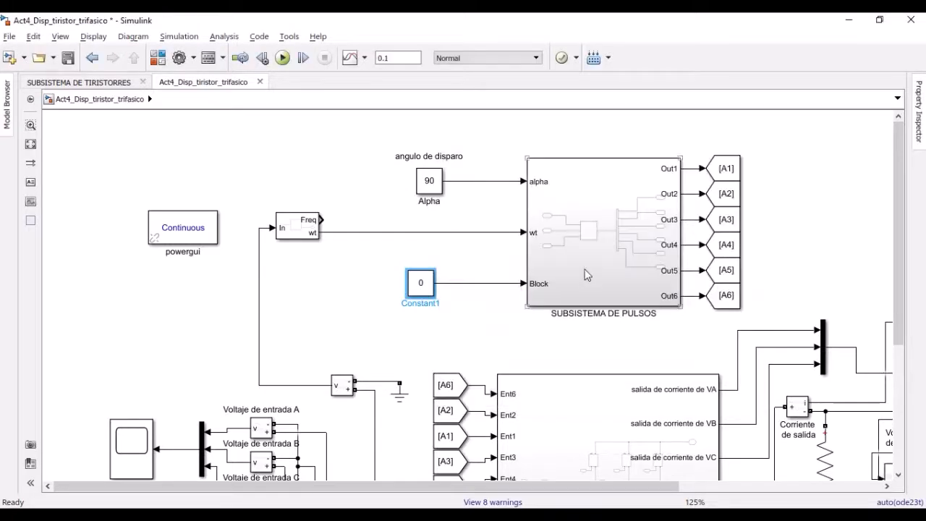
# Run the rectifier simulation with the existing 90-degree firing angle
pyautogui.scroll(-2, 630, 274)
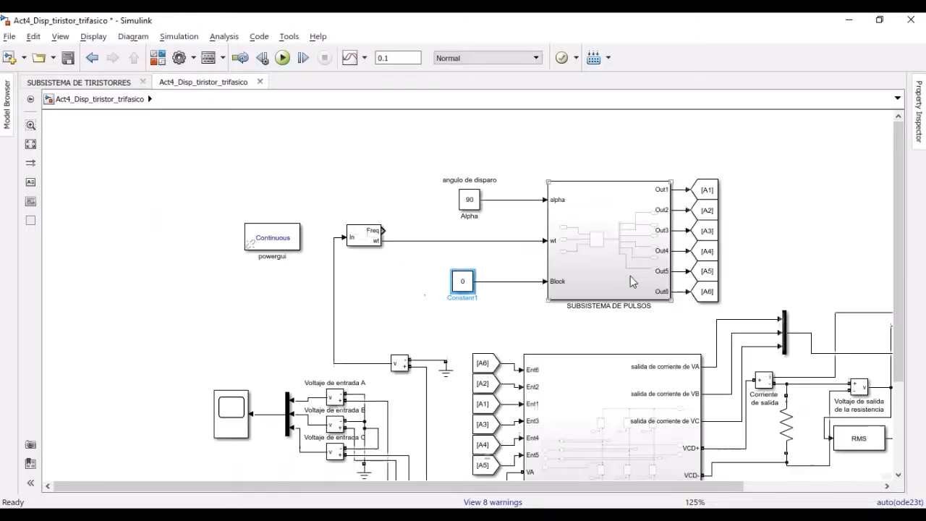
pyautogui.moveTo(647, 311); pyautogui.dragTo(481, 242)
pyautogui.click(282, 58)
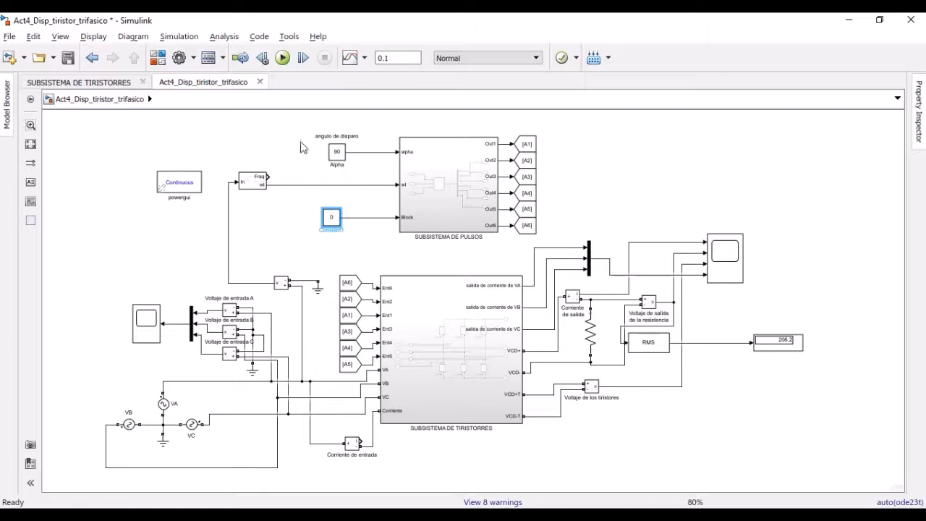
# Point out the Alpha firing angle constant and review the six pulse outputs inside the pulse subsystem
pyautogui.click(337, 154)
pyautogui.click(308, 150)
pyautogui.doubleClick(438, 179)
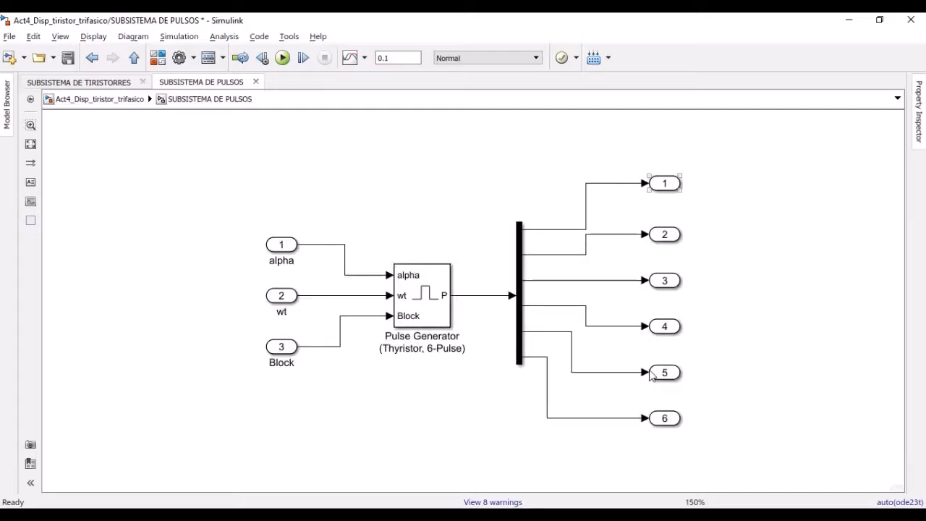
pyautogui.click(115, 100)
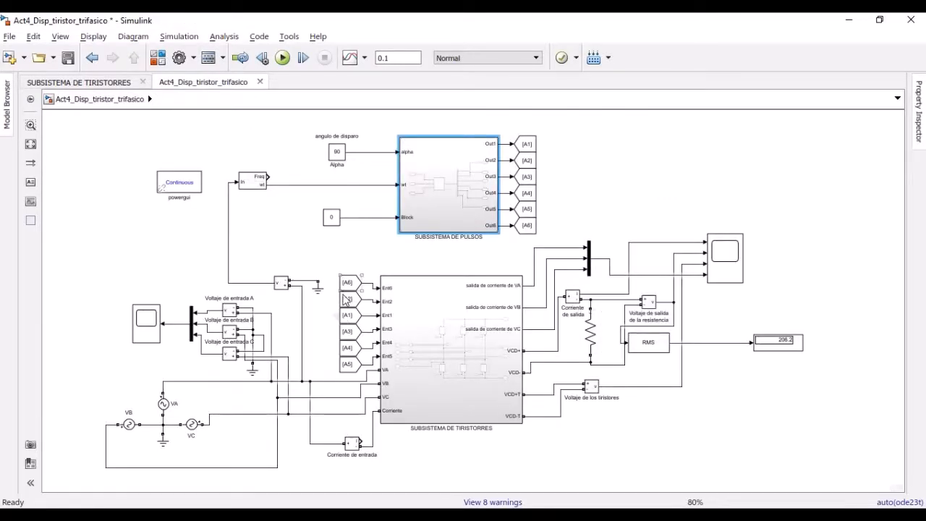
# Examine the thyristor subsystem's gate inputs and its VCD+ and VCD- outputs, and return to the top-level model
pyautogui.doubleClick(436, 329)
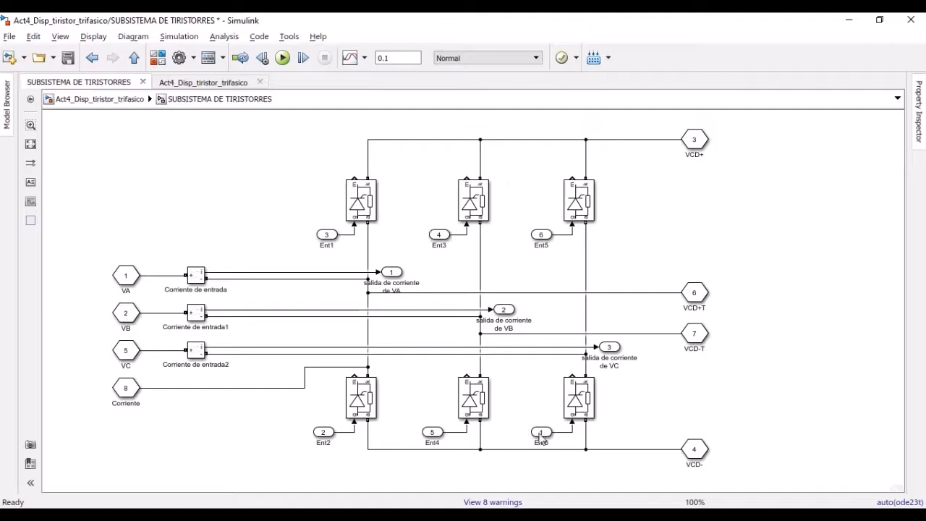
pyautogui.click(101, 99)
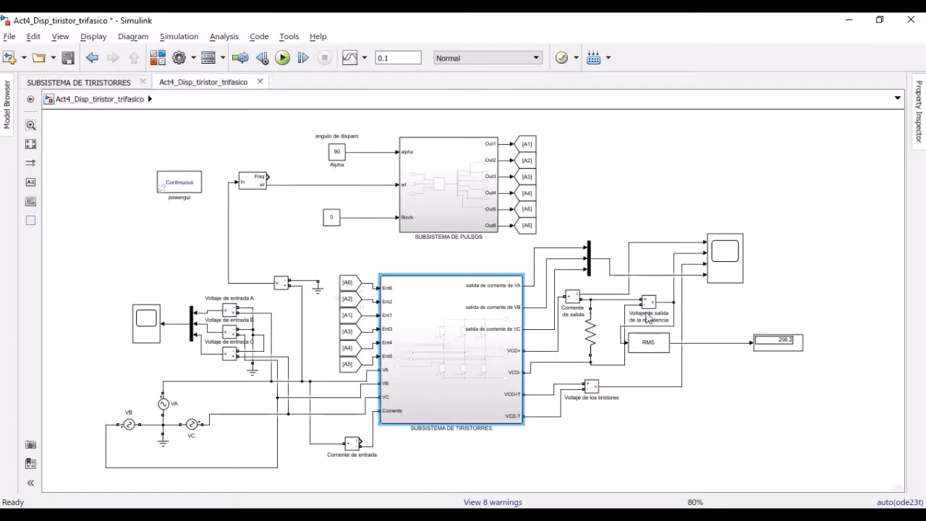
pyautogui.doubleClick(428, 333)
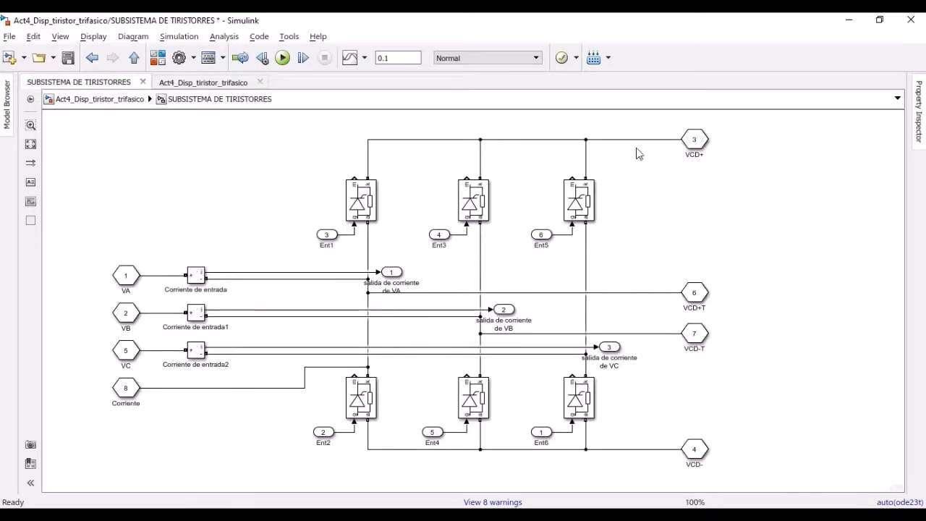
pyautogui.click(691, 145)
pyautogui.click(672, 397)
pyautogui.click(134, 102)
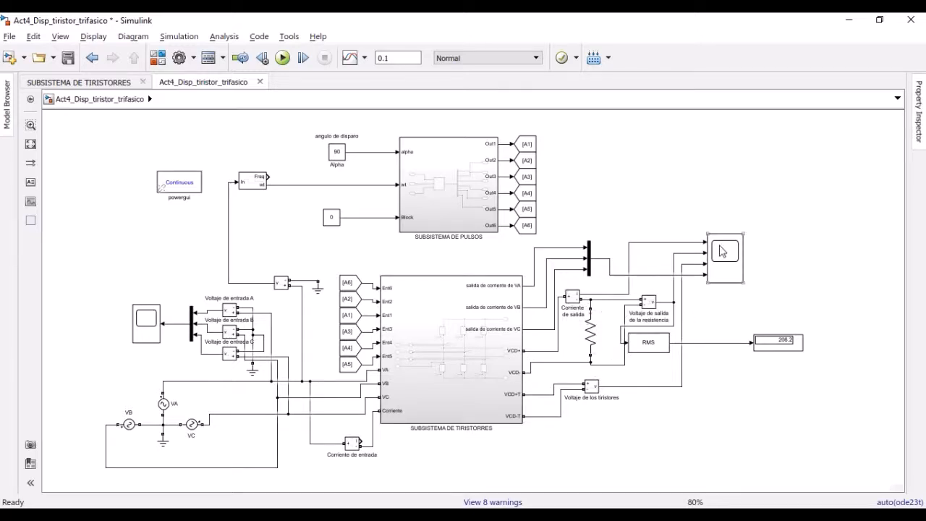
# View the output scope's waveforms zoomed to about 0.02–0.045 s, and close the scope
pyautogui.click(709, 260)
pyautogui.doubleClick(728, 271)
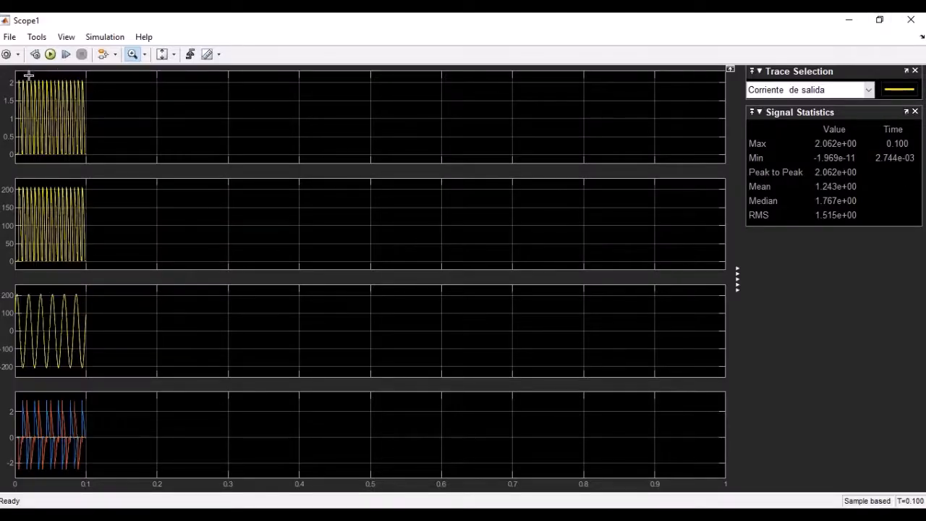
pyautogui.moveTo(29, 74); pyautogui.dragTo(46, 159)
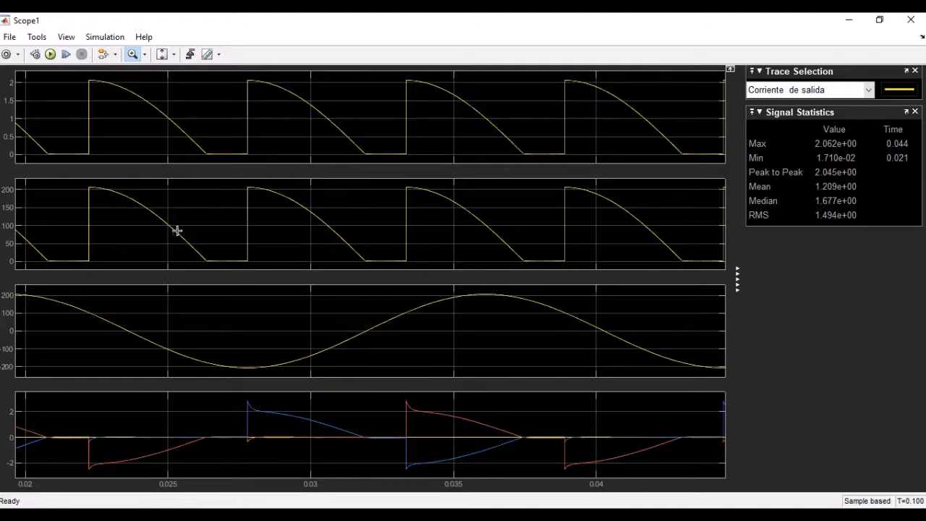
pyautogui.click(879, 19)
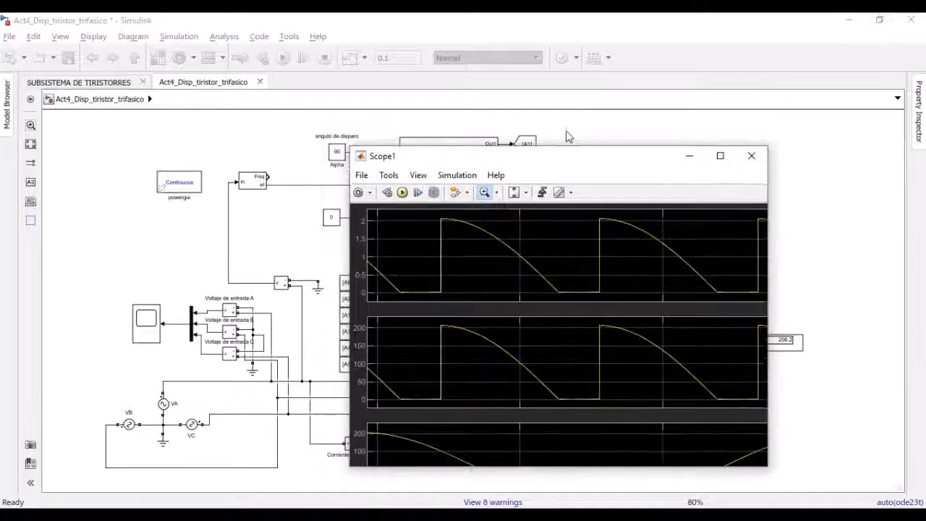
pyautogui.moveTo(564, 159)
pyautogui.mouseDown()
pyautogui.moveTo(451, 130)
pyautogui.moveTo(277, 131)
pyautogui.moveTo(365, 141)
pyautogui.moveTo(384, 122)
pyautogui.moveTo(315, 115)
pyautogui.mouseUp()
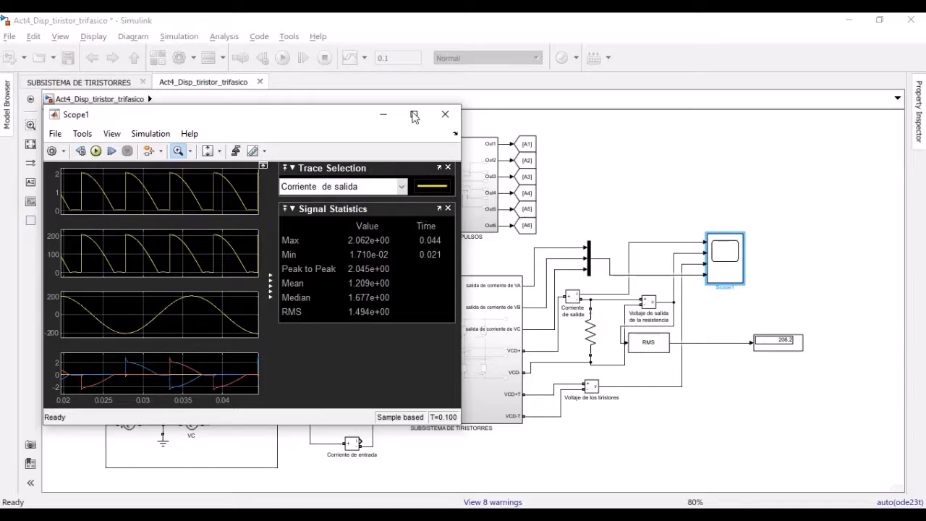
pyautogui.click(445, 114)
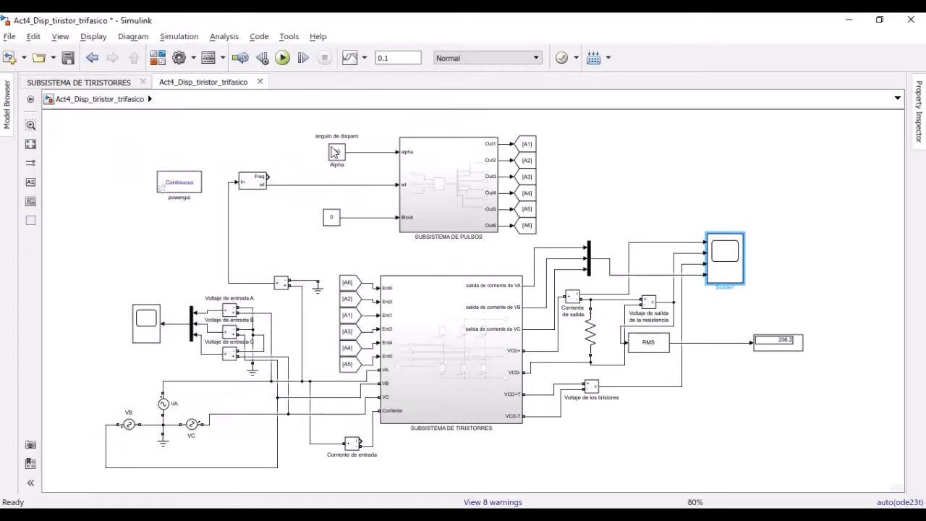
# Set the Alpha firing angle constant to 0 and run the simulation
pyautogui.doubleClick(335, 152)
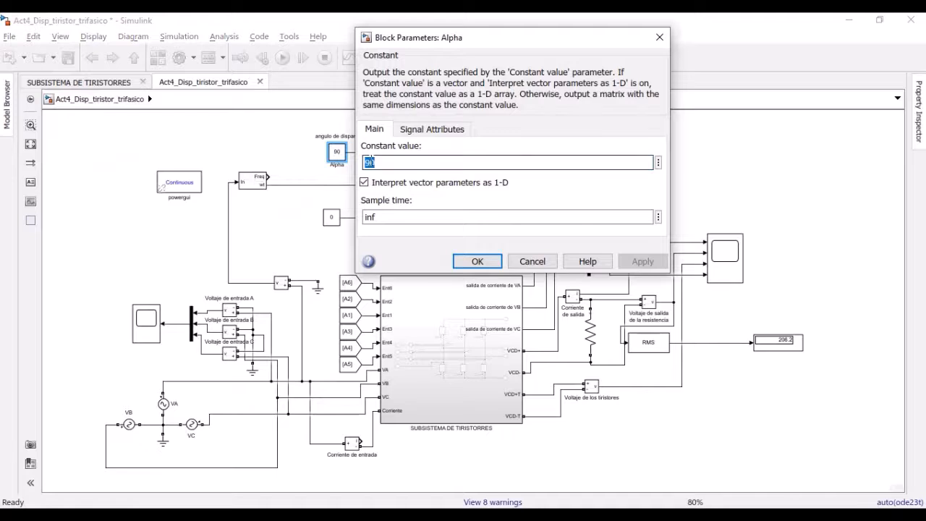
pyautogui.write('0')
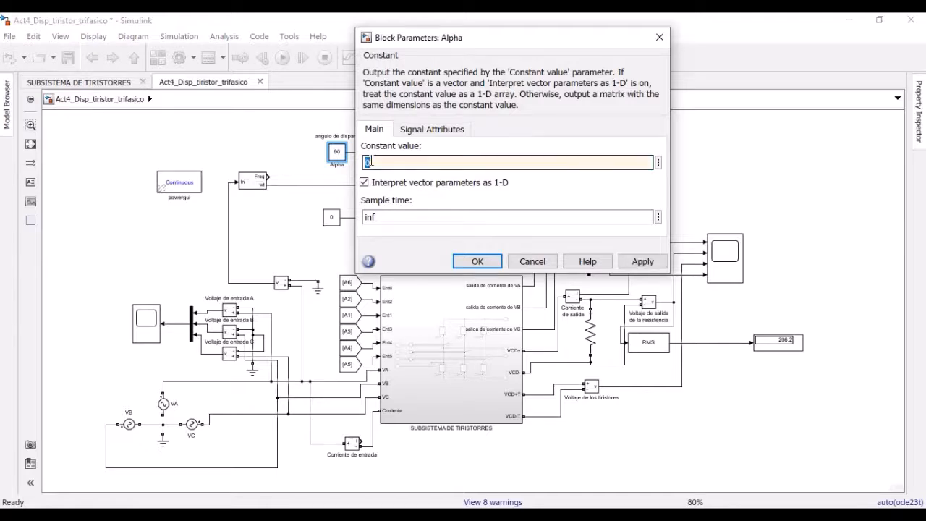
pyautogui.press('Return')
pyautogui.click(675, 194)
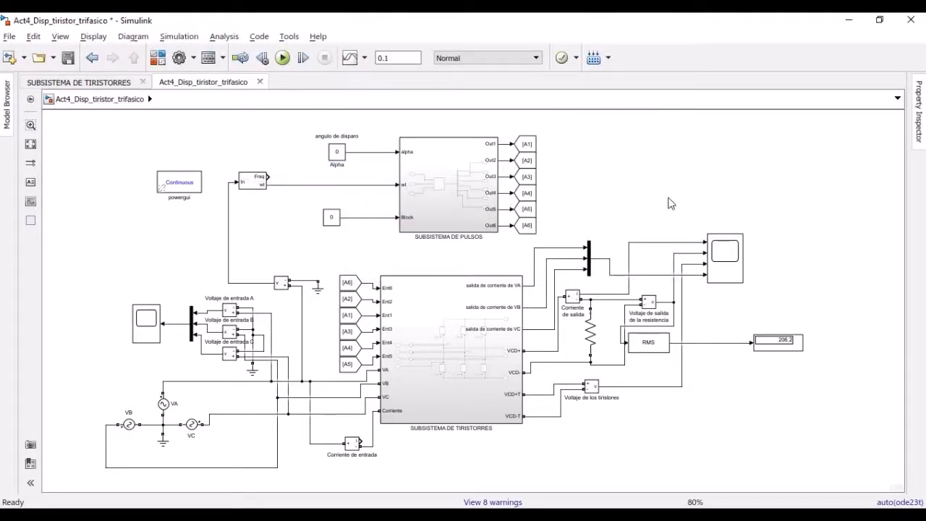
pyautogui.click(282, 59)
# Examine the output scope's autoscaled waveforms for the 0-degree firing angle, zoomed to about 0.025–0.056 s
pyautogui.click(716, 259)
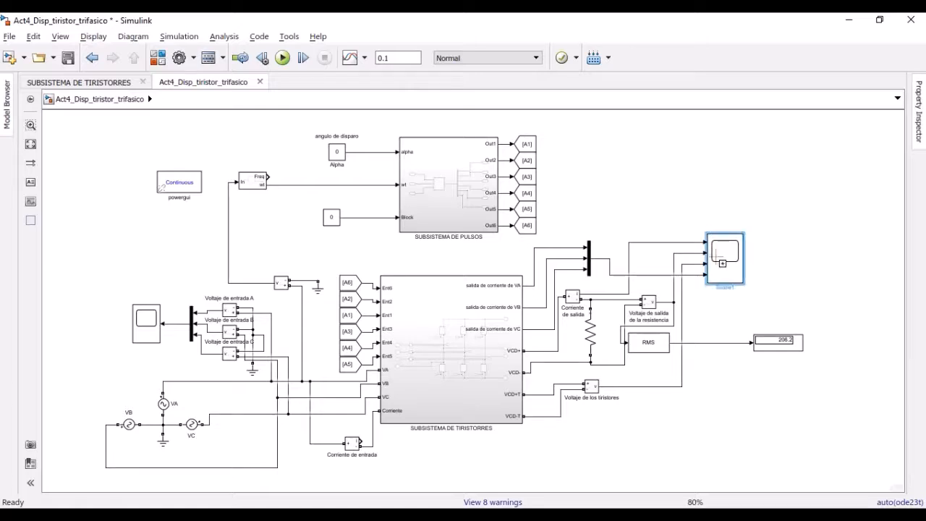
pyautogui.doubleClick(716, 259)
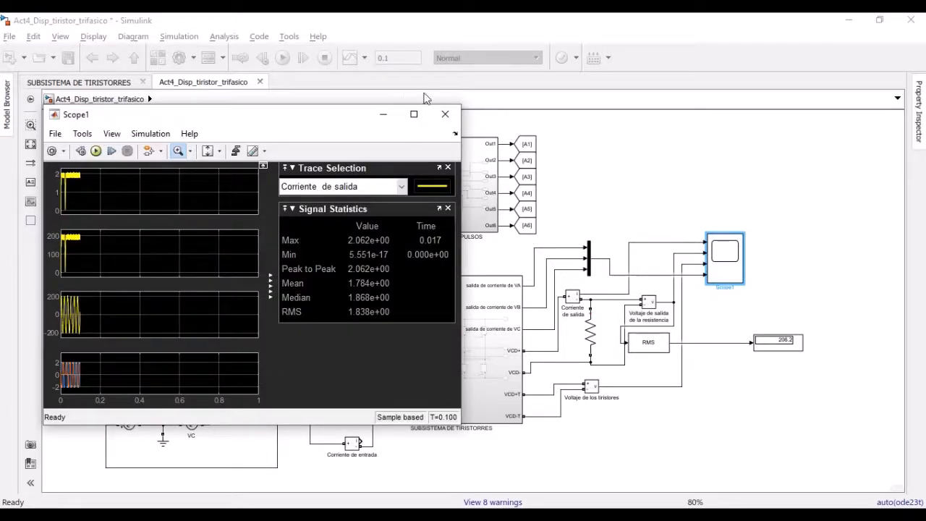
pyautogui.click(413, 114)
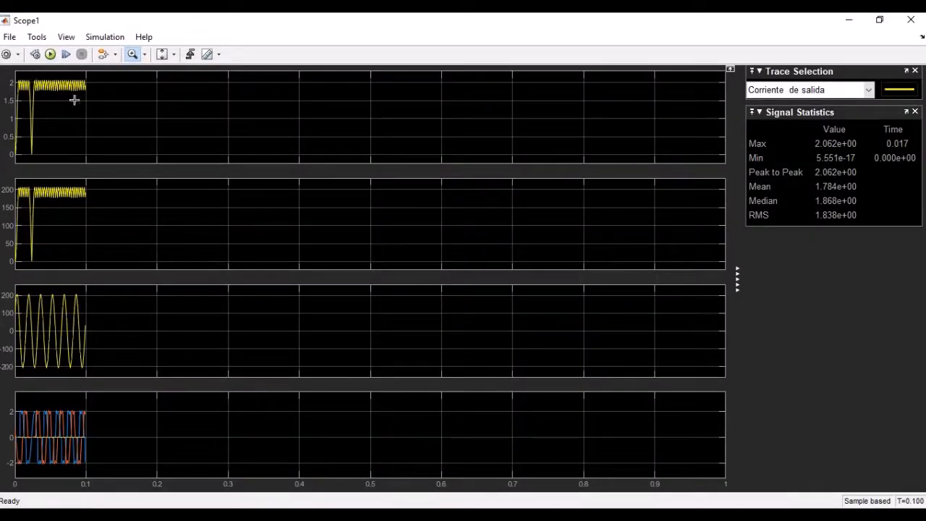
pyautogui.moveTo(33, 74); pyautogui.dragTo(54, 176)
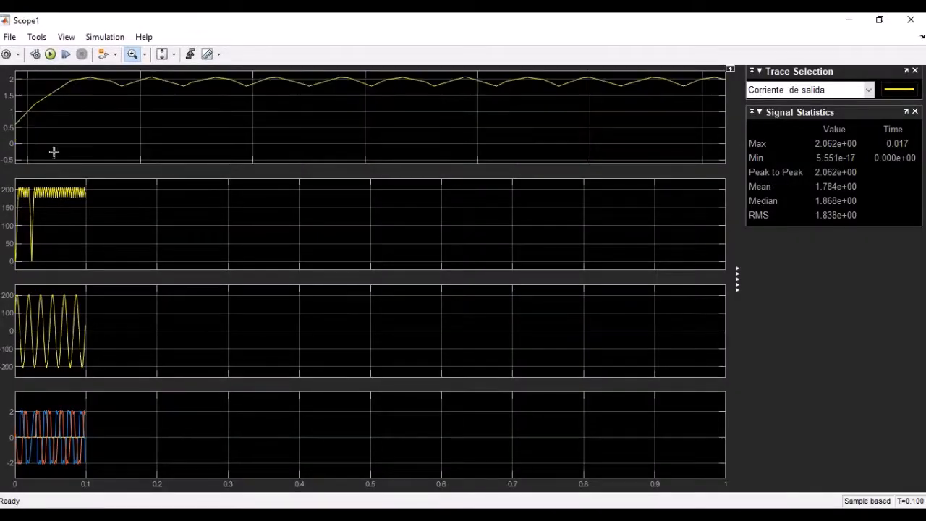
pyautogui.click(161, 56)
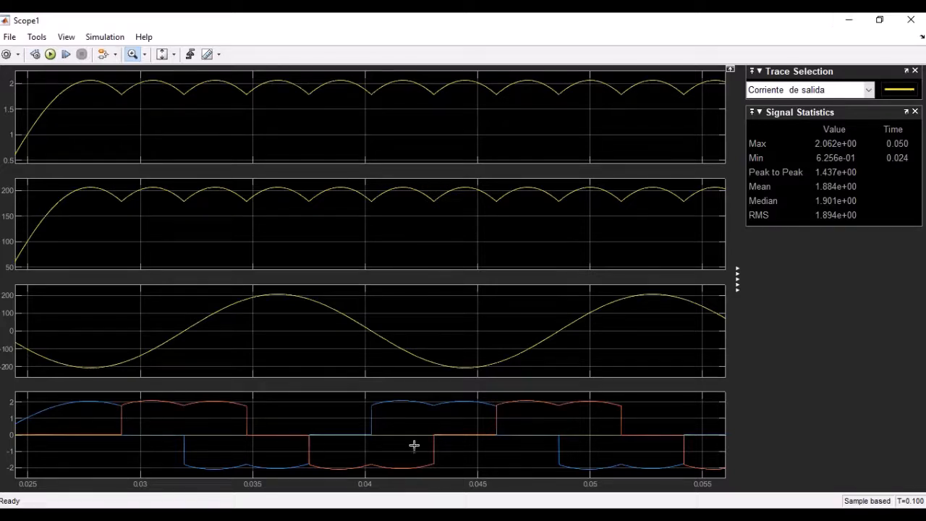
pyautogui.click(849, 20)
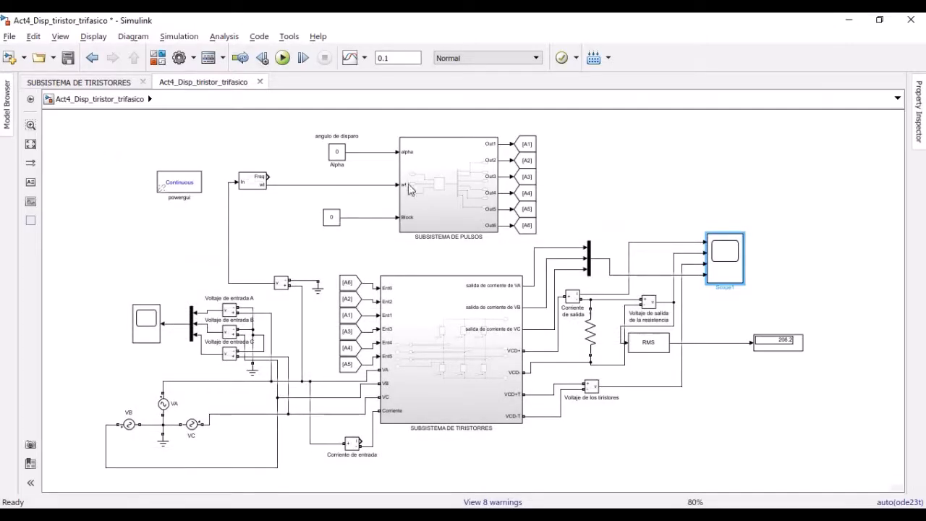
# Set the Alpha firing angle constant to 120 and run the simulation
pyautogui.click(338, 154)
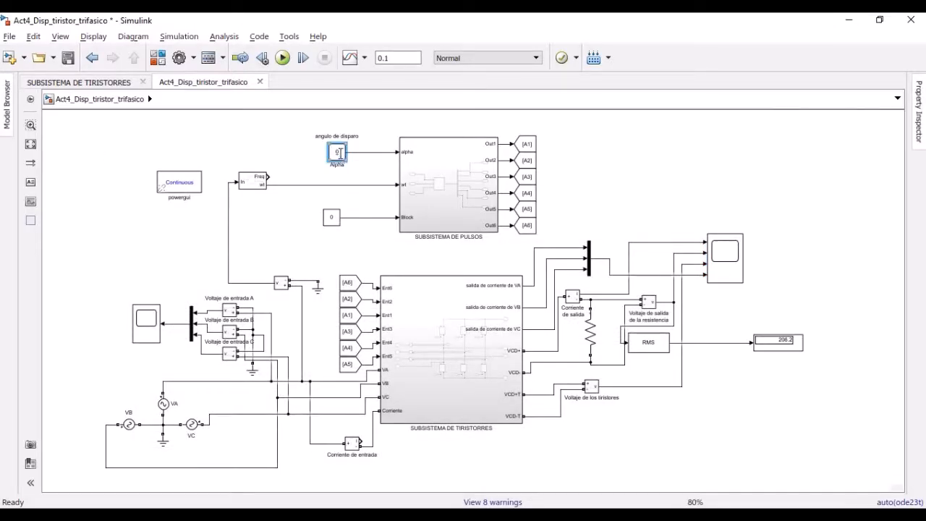
pyautogui.doubleClick(338, 154)
pyautogui.write('120')
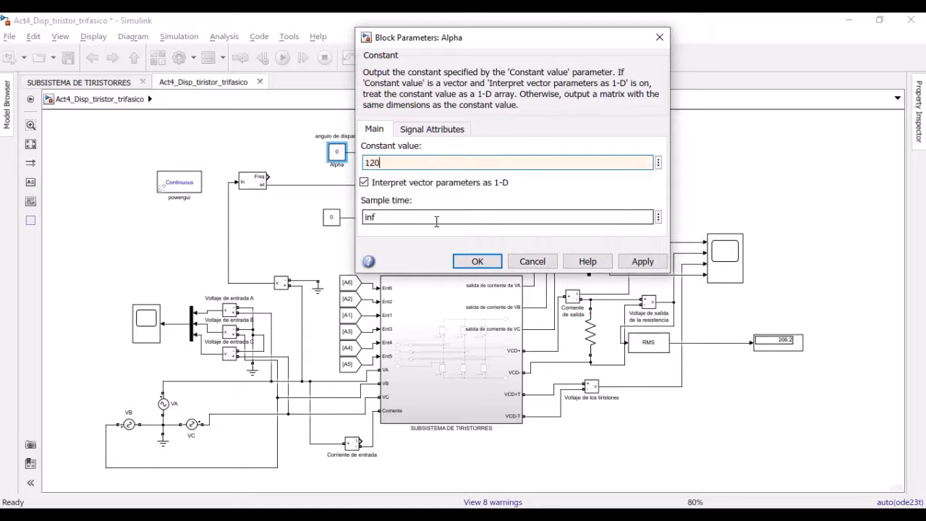
pyautogui.press('Return')
pyautogui.click(607, 167)
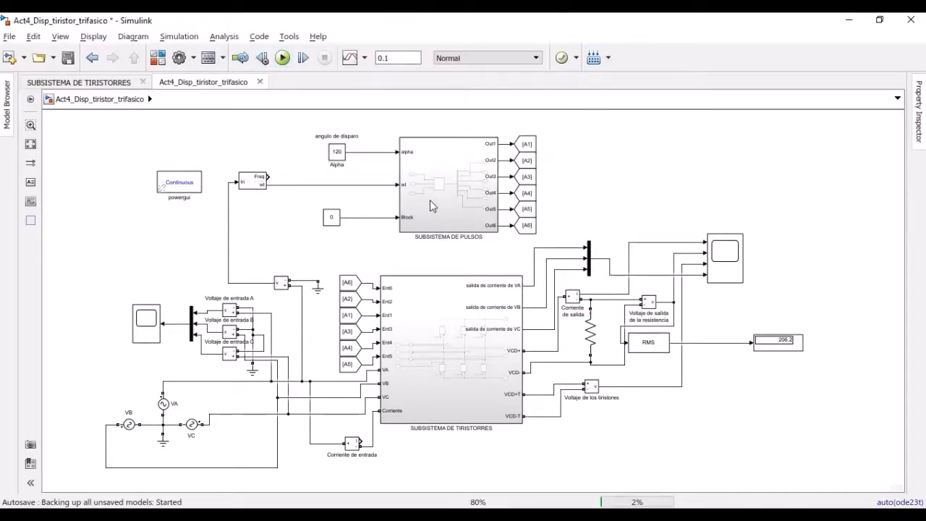
pyautogui.hotkey('ctrl', 't')
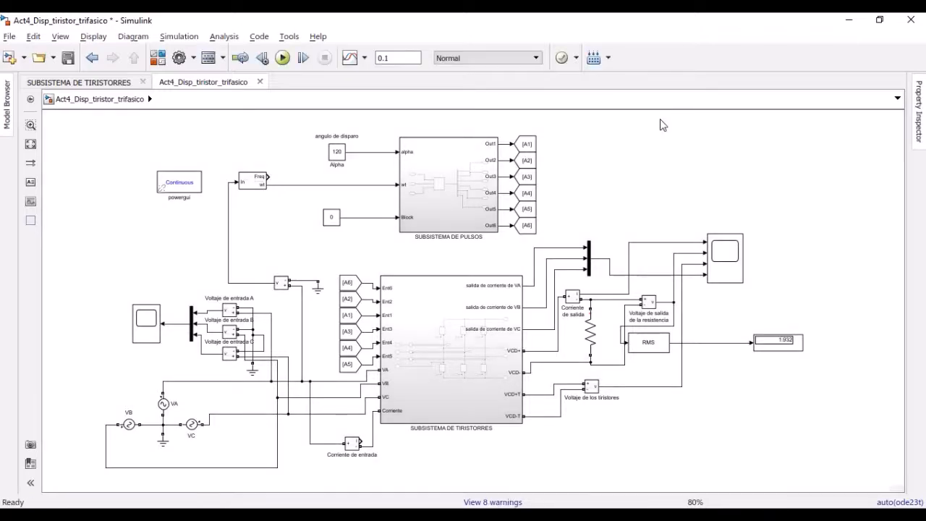
# Examine the output scope's autoscaled waveforms for the 120-degree firing angle, zoomed to about 0.027–0.066 s
pyautogui.click(725, 265)
pyautogui.doubleClick(726, 265)
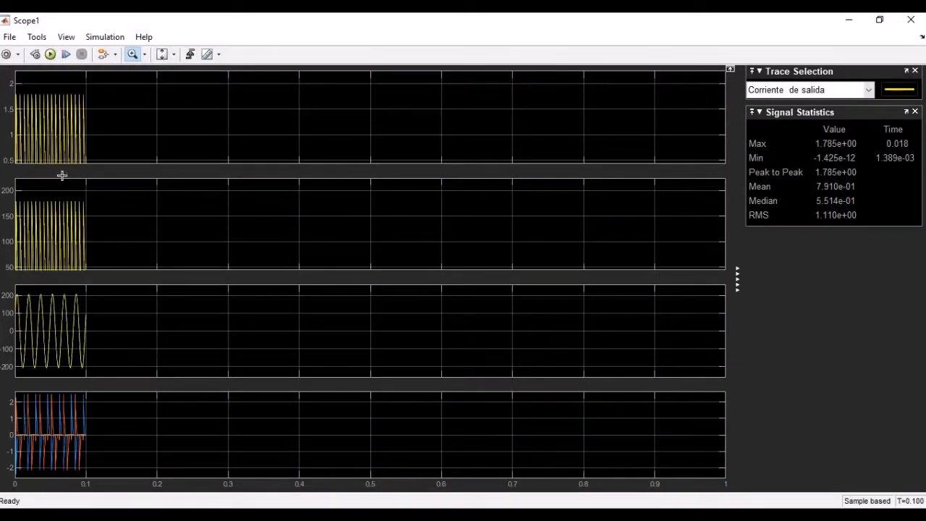
pyautogui.moveTo(34, 90); pyautogui.dragTo(62, 175)
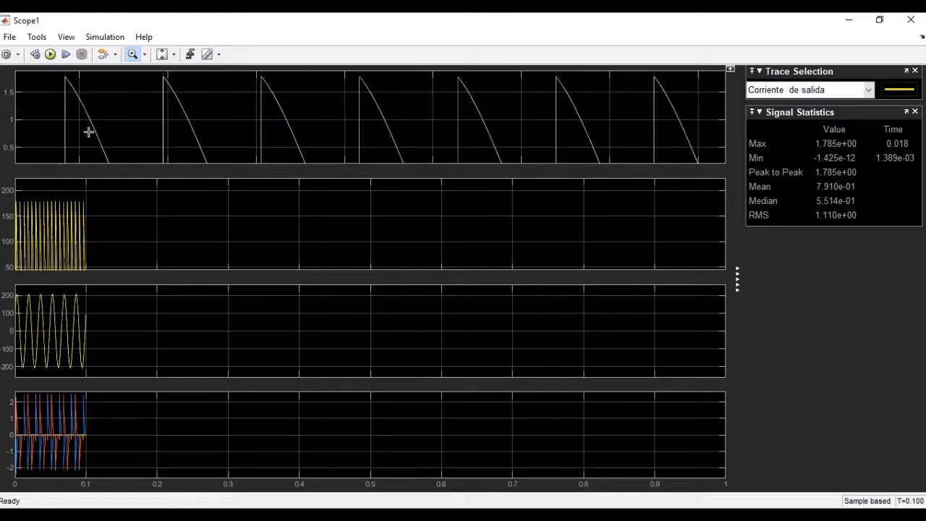
pyautogui.click(163, 56)
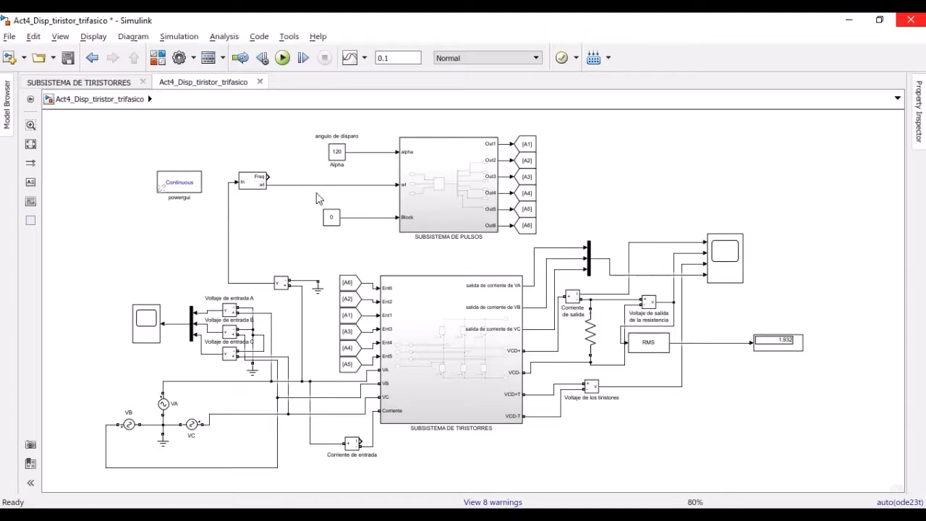
# Review the three inputs and the six-pulse generator inside the pulse subsystem, and return to the top-level model
pyautogui.doubleClick(440, 187)
pyautogui.click(436, 282)
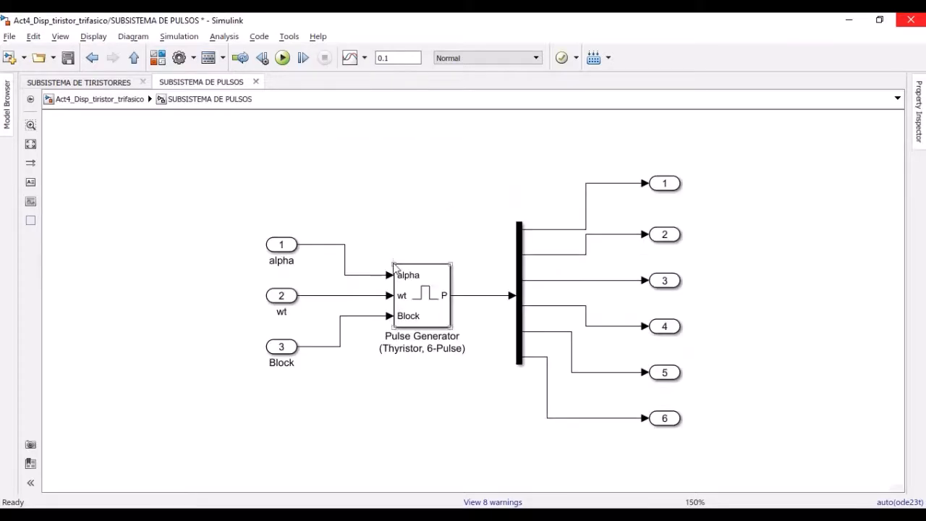
pyautogui.moveTo(239, 212); pyautogui.dragTo(482, 413)
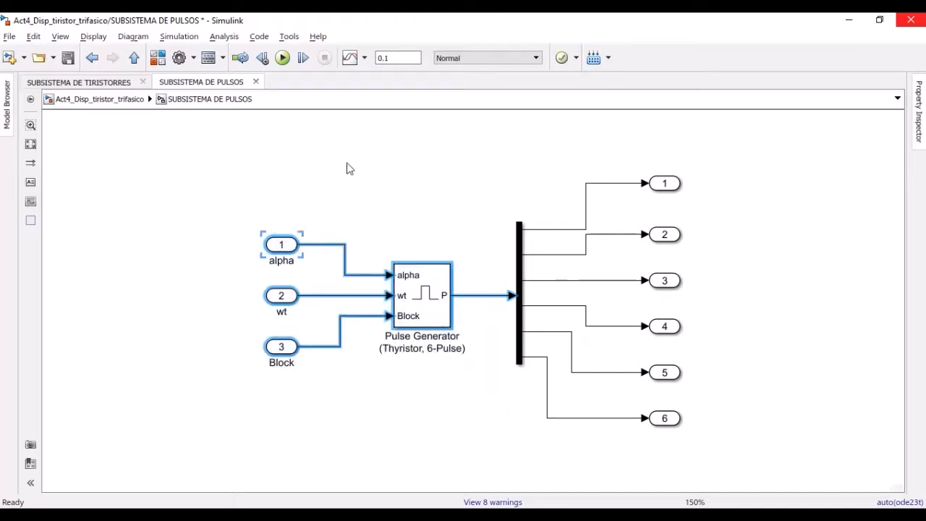
pyautogui.click(348, 169)
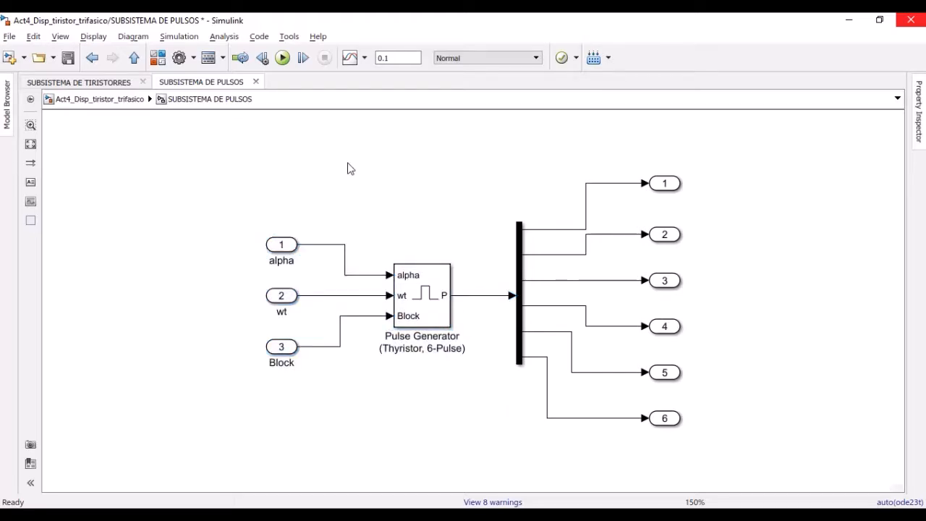
pyautogui.click(83, 98)
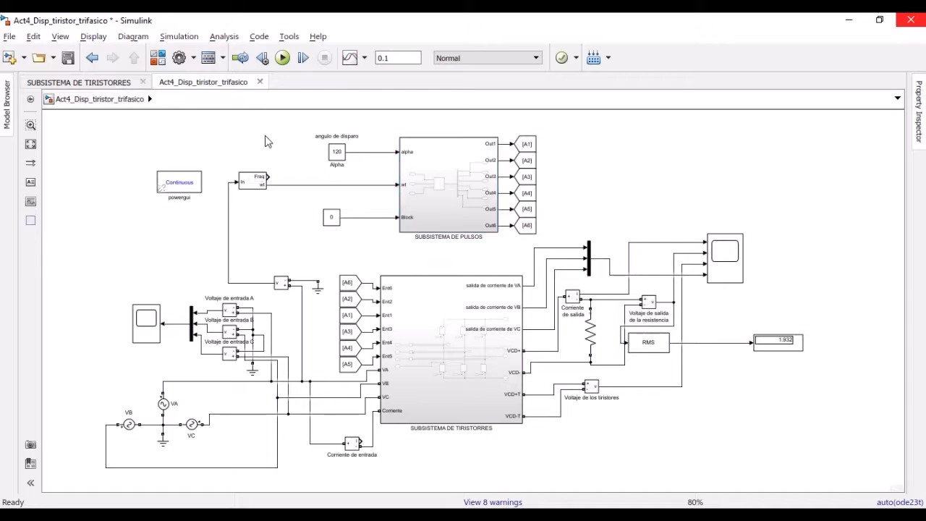